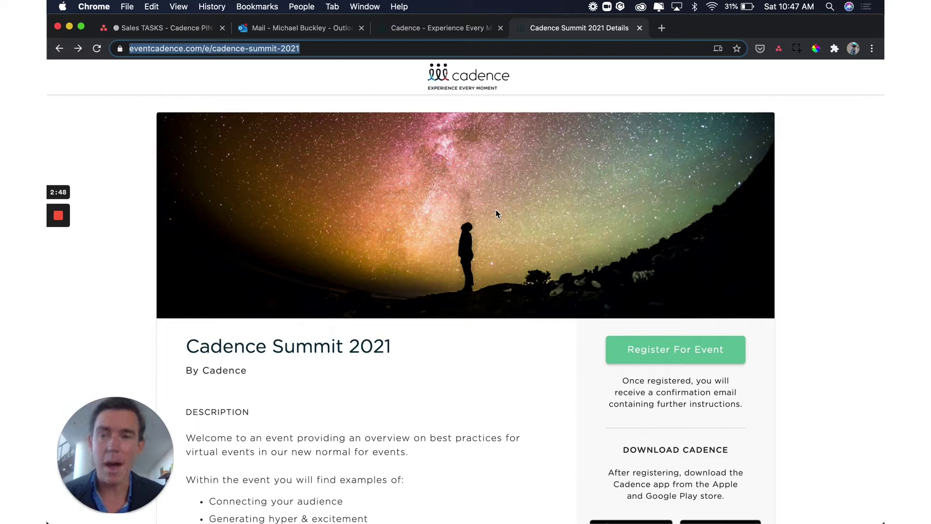
- Dismiss the registration form and open Cadence Summit 2021's attendees in the account.eventcadence.com admin
left_click(660, 351)
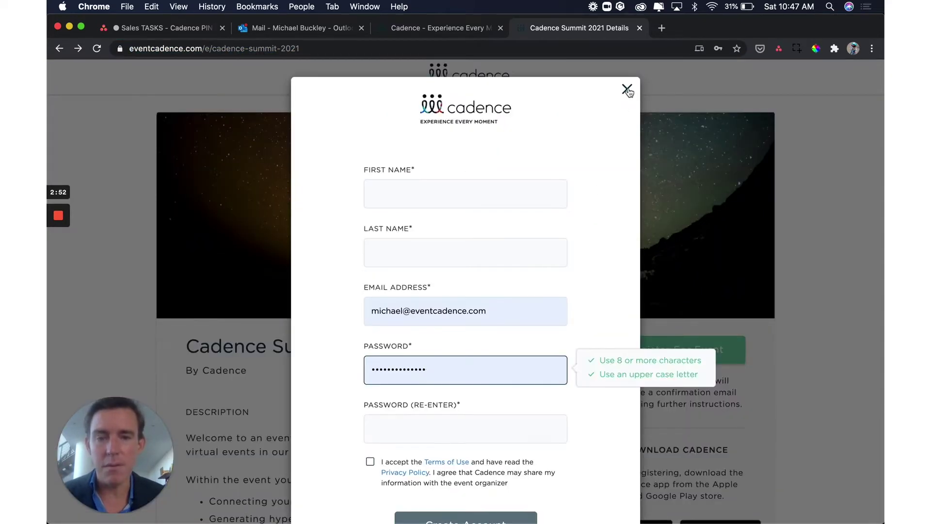
left_click(627, 91)
left_click(661, 28)
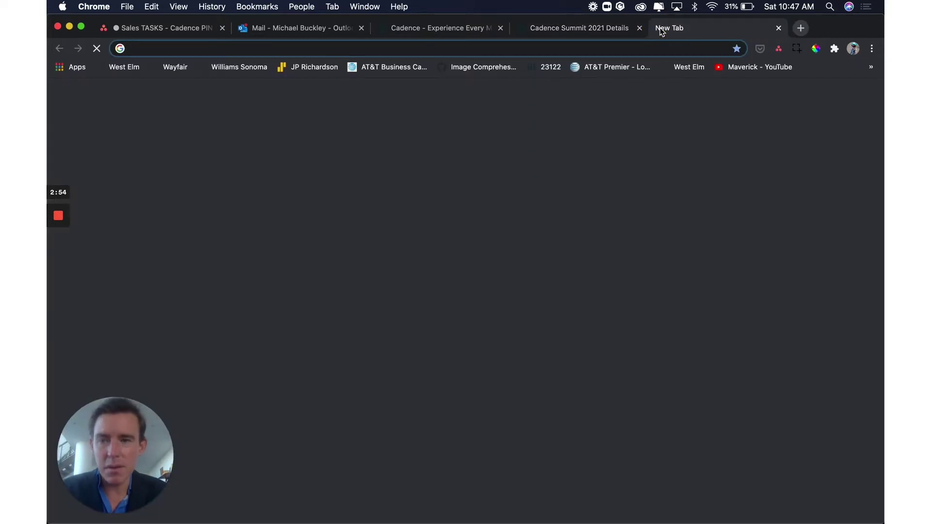
type("a")
key("Return")
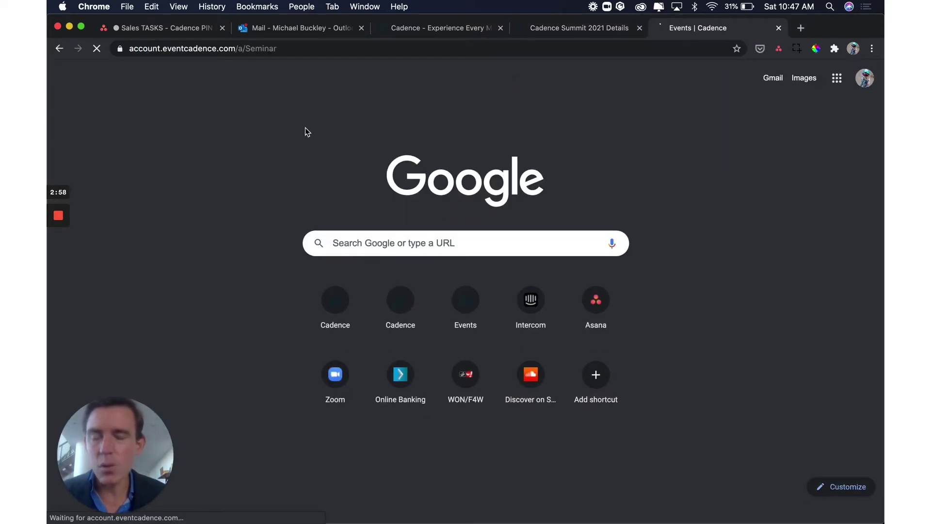
scroll(283, 328, "down", 3)
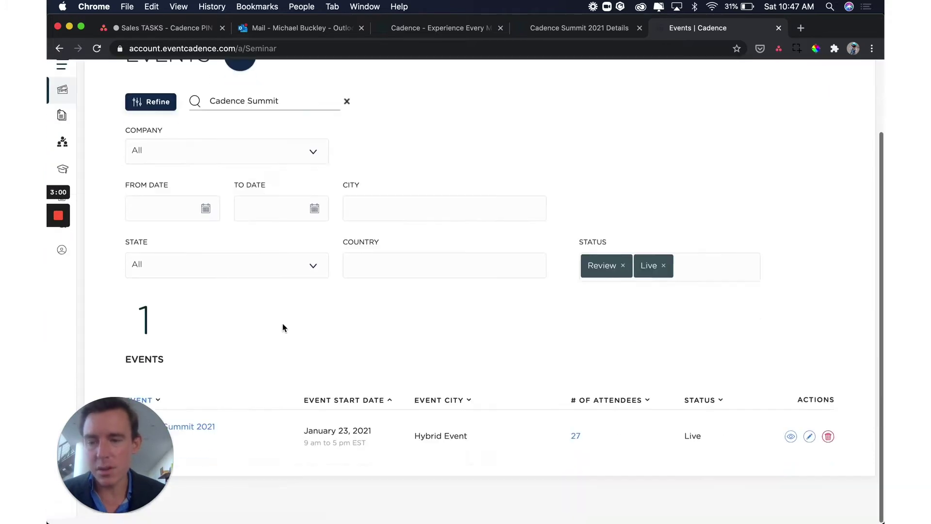
left_click(195, 434)
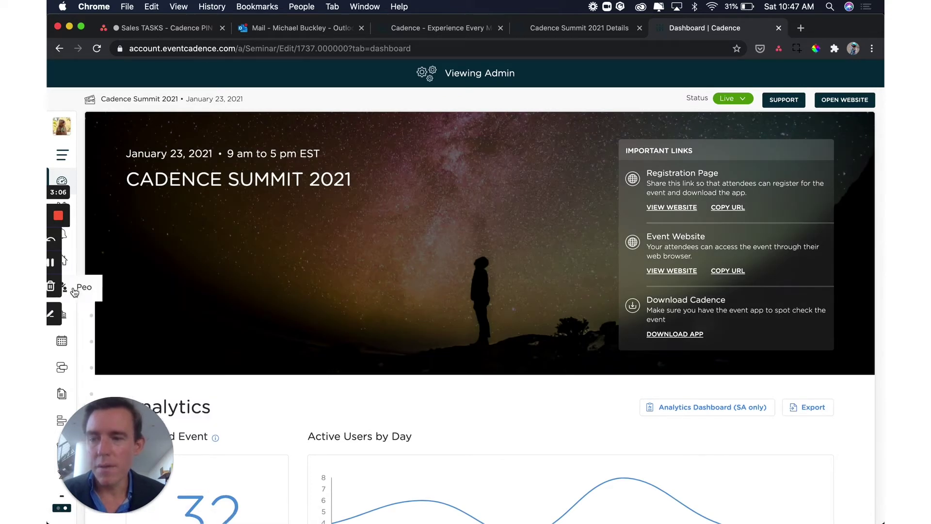
mouse_move(63, 288)
left_click(118, 341)
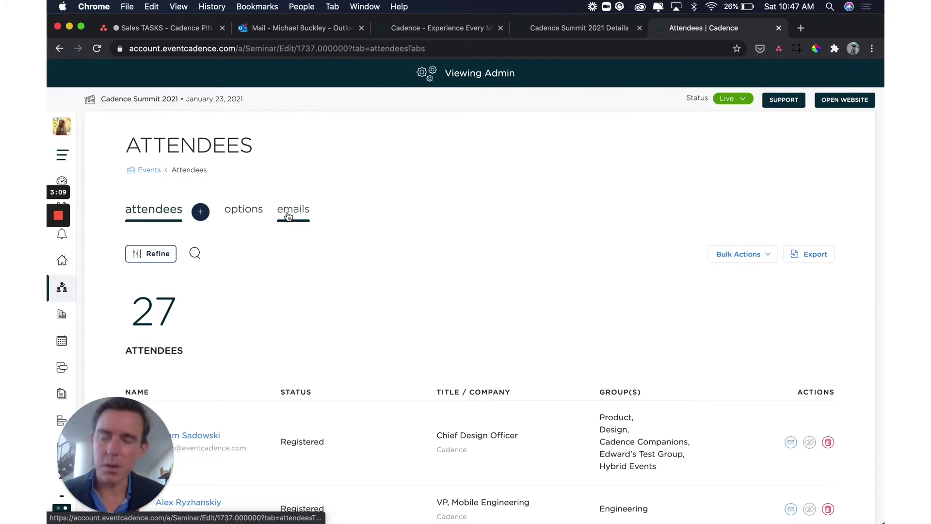
- Look over the attendee email templates, then return to the attendee list
left_click(286, 214)
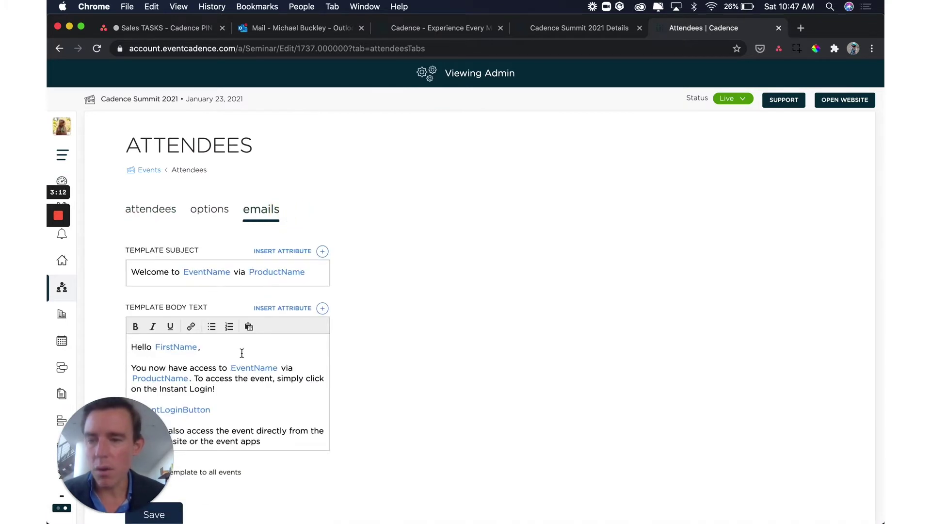
scroll(241, 356, "down", 2)
scroll(240, 364, "down", 2)
scroll(239, 372, "down", 2)
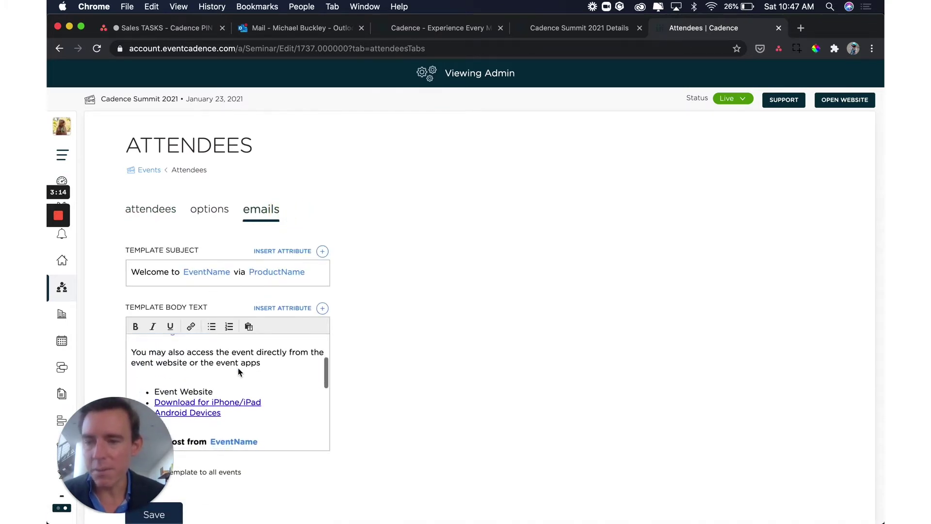
left_click_drag(112, 455, 771, 447)
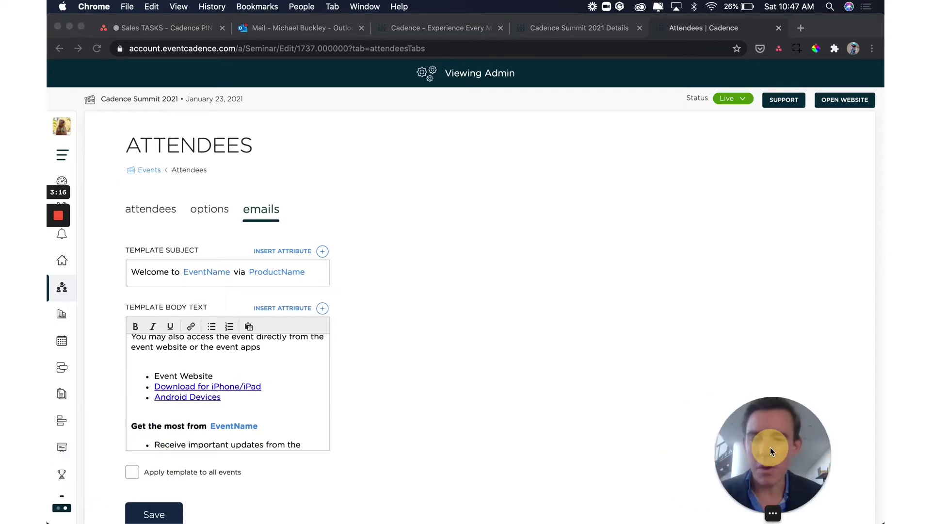
scroll(233, 360, "down", 2)
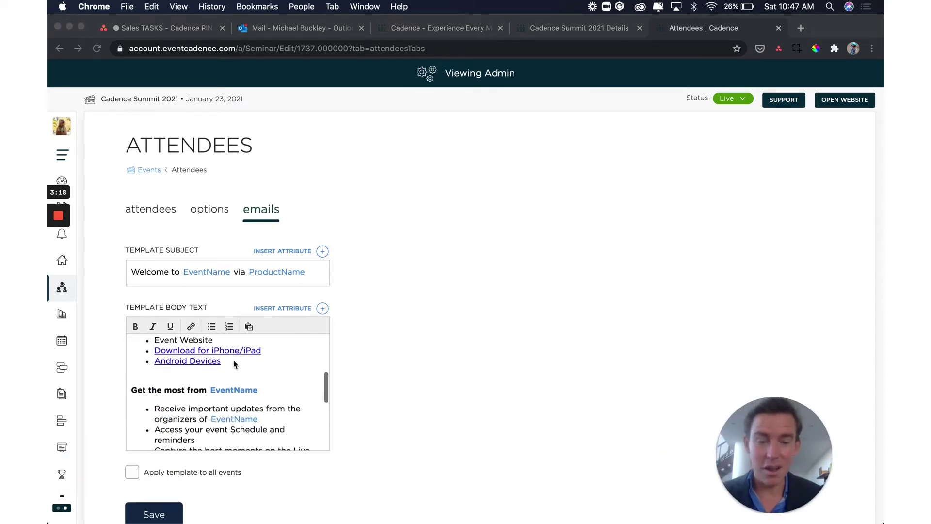
scroll(233, 361, "down", 1)
scroll(234, 361, "down", 3)
scroll(233, 360, "down", 3)
scroll(234, 361, "up", 10)
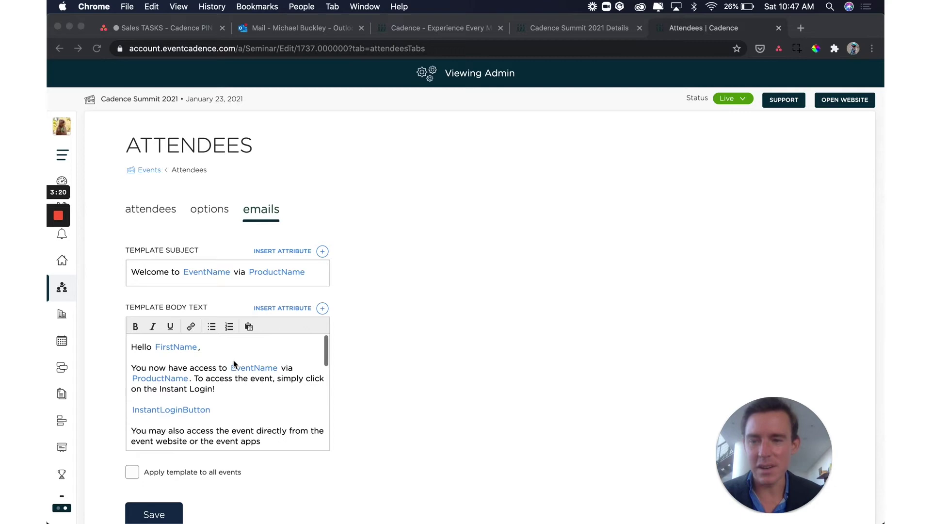
left_click(151, 210)
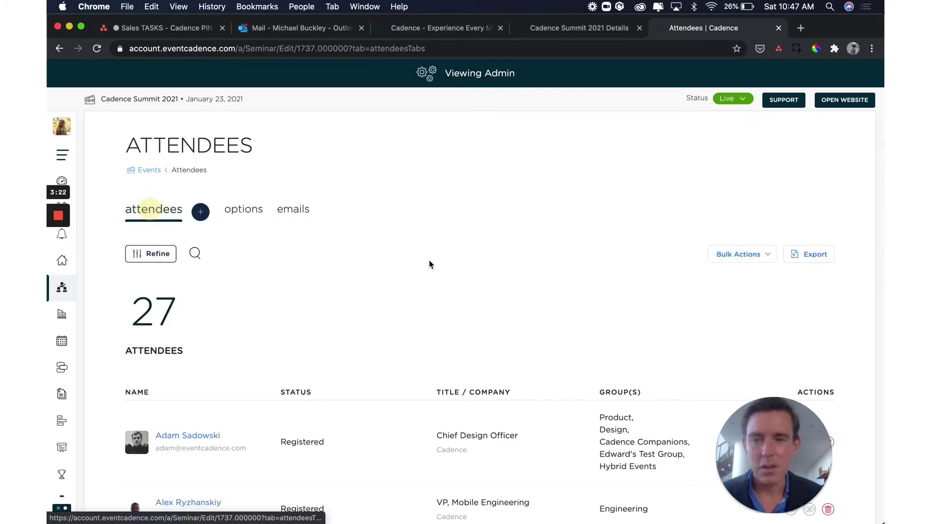
scroll(501, 341, "down", 5)
scroll(502, 342, "down", 5)
scroll(502, 342, "down", 3)
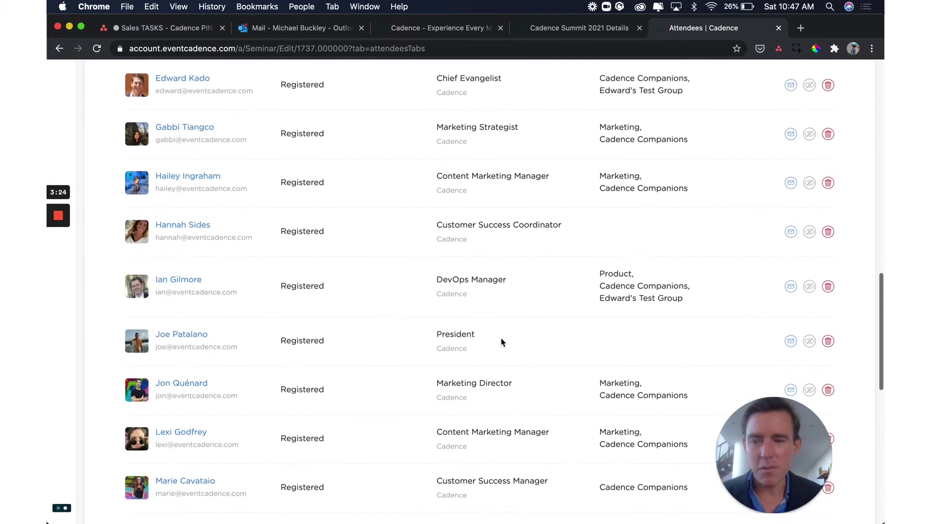
scroll(501, 342, "down", 3)
scroll(503, 343, "down", 2)
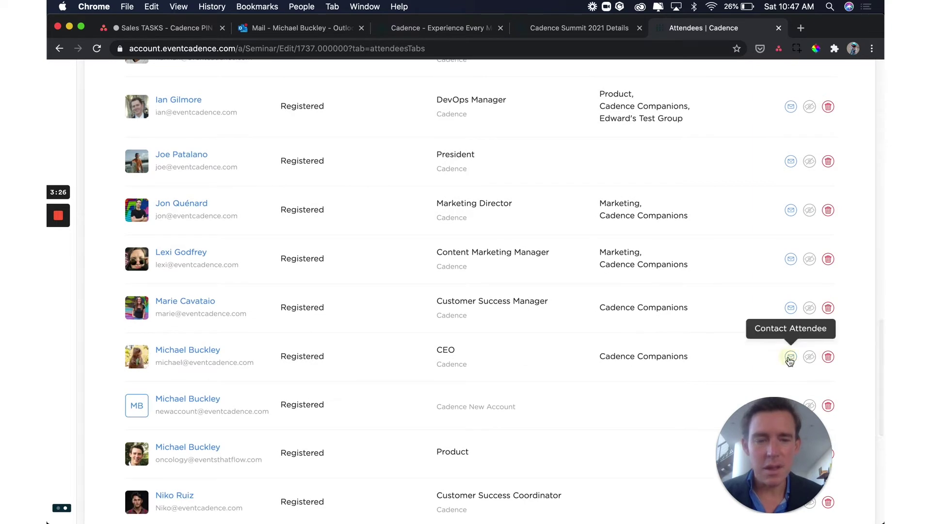
left_click(791, 356)
left_click(684, 397)
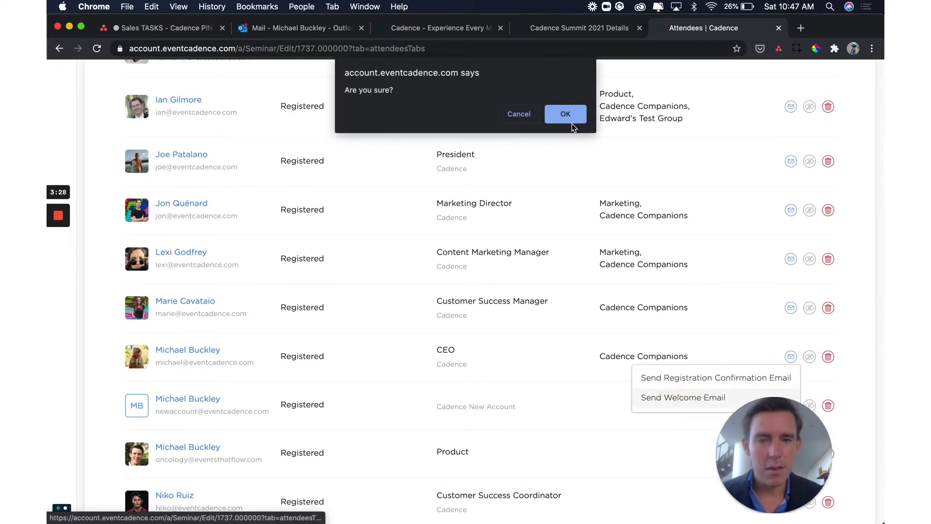
left_click(564, 116)
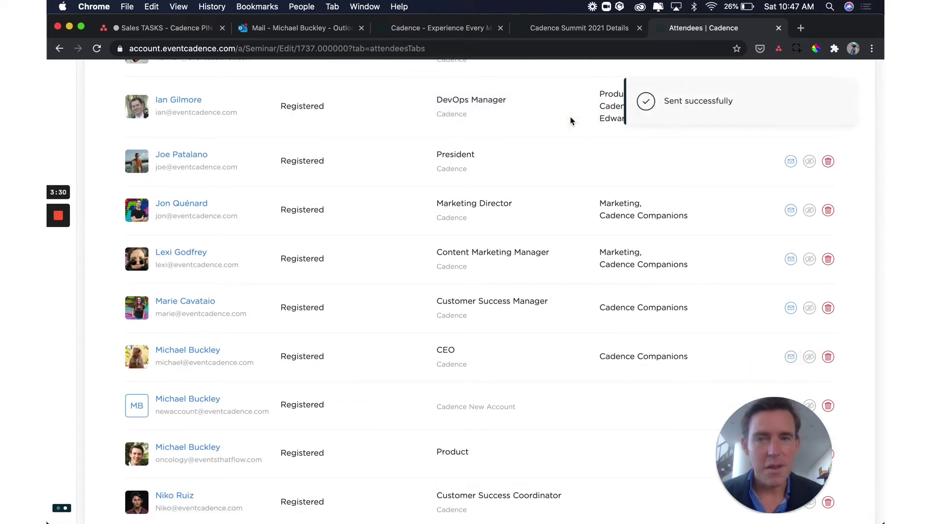
- Pop out the 'Welcome to Cadence Summit 2021' email in Outlook and use INSTANT LOGIN
left_click(297, 30)
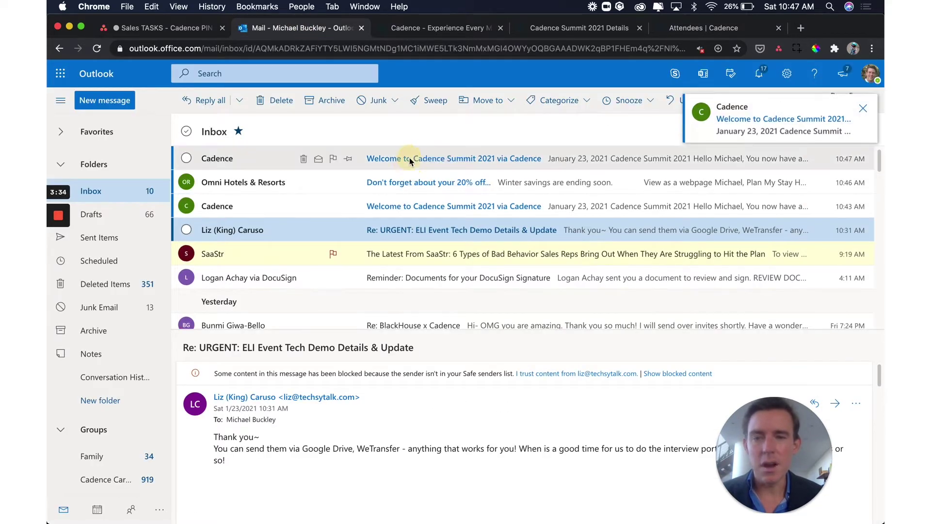
left_click(410, 158)
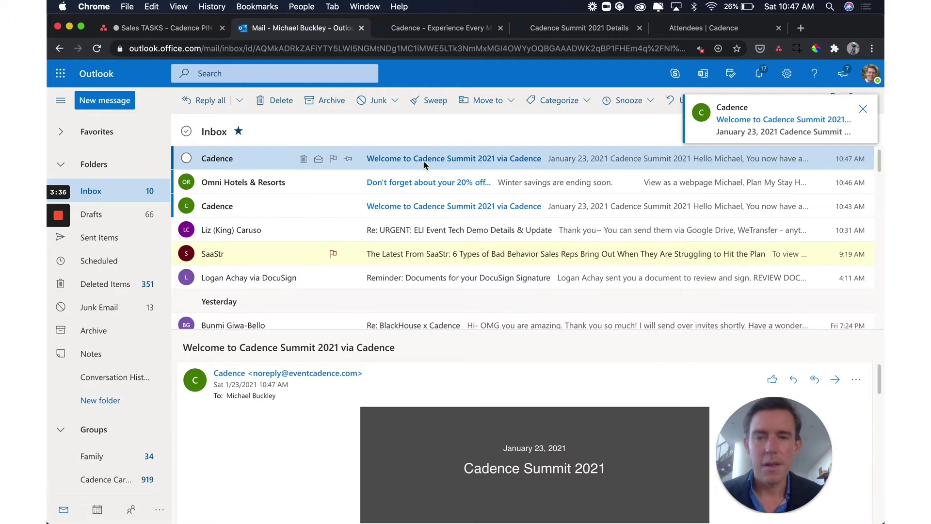
double_click(424, 161)
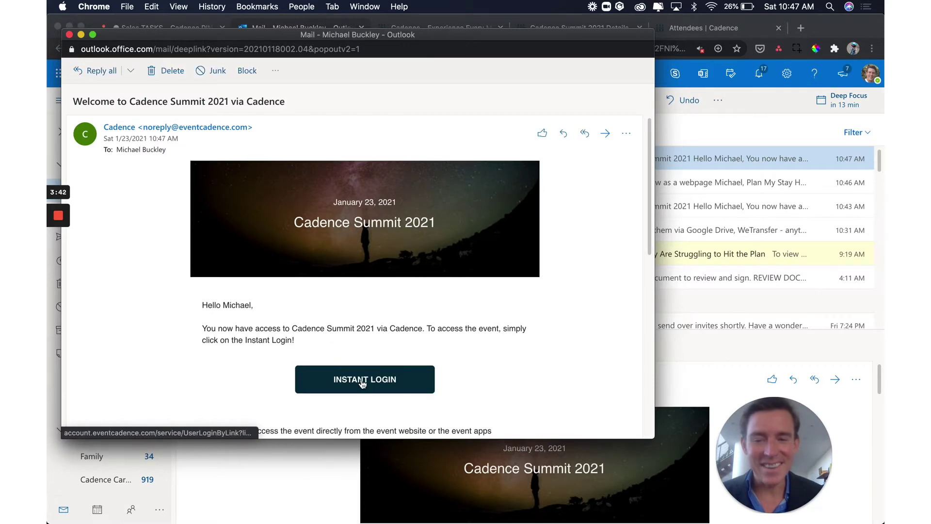
scroll(360, 219, "down", 5)
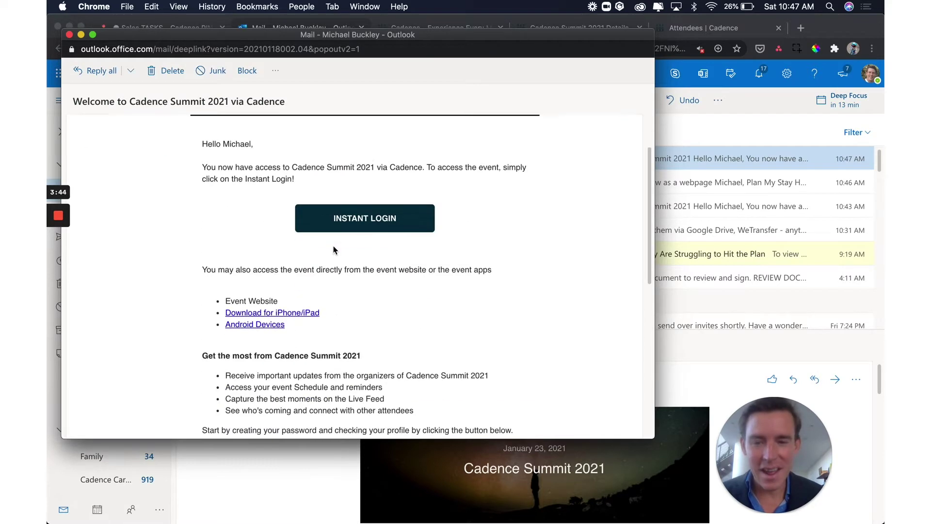
scroll(276, 236, "down", 3)
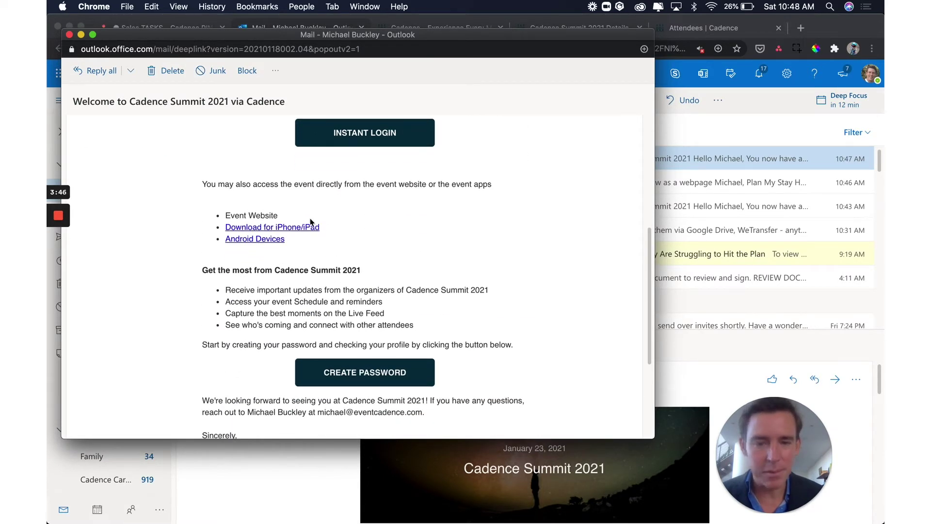
scroll(313, 226, "down", 2)
scroll(325, 277, "down", 2)
scroll(324, 277, "up", 5)
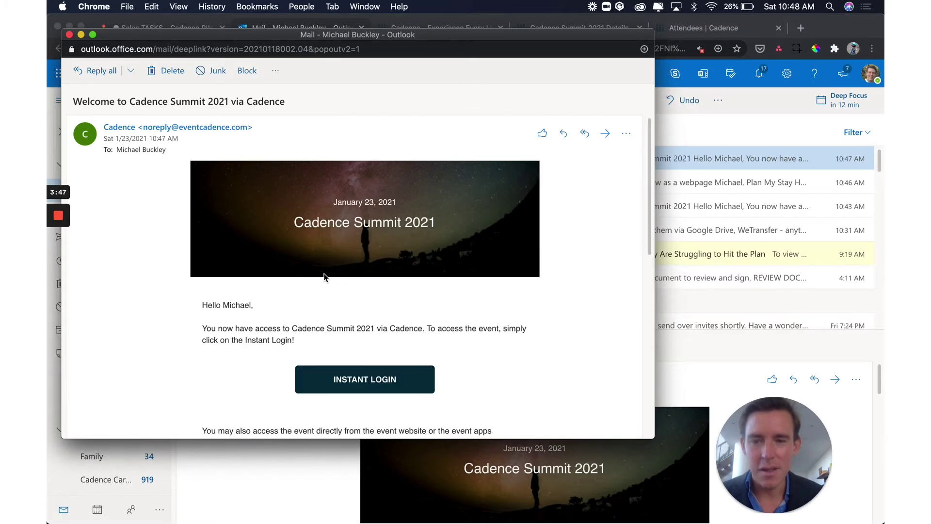
left_click(353, 378)
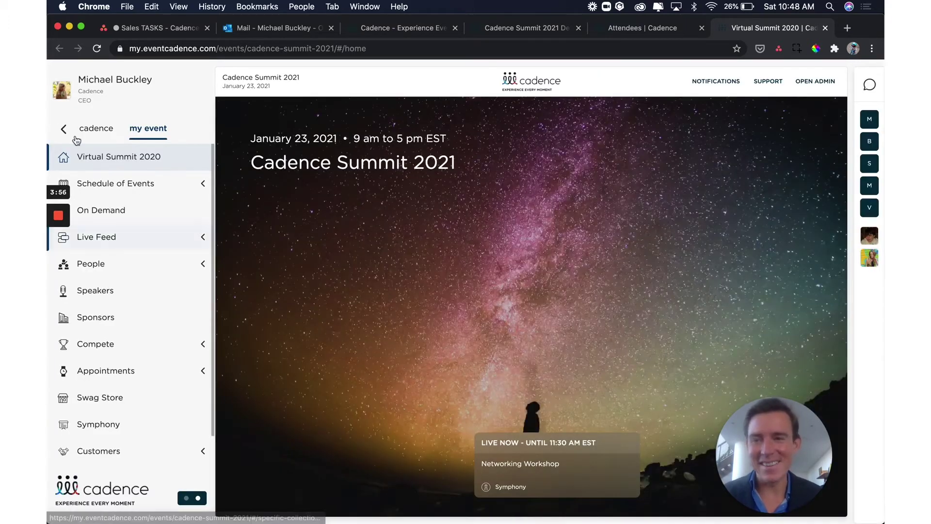
left_click(63, 129)
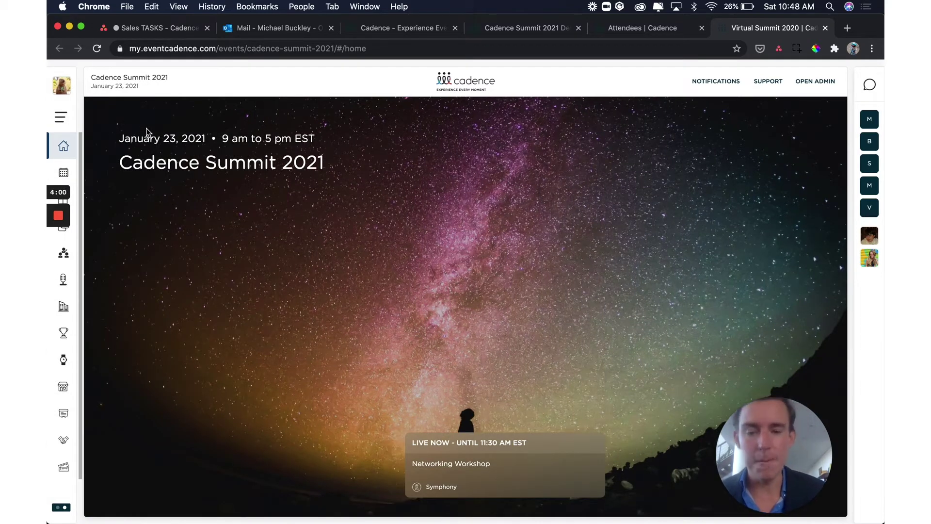
left_click(61, 118)
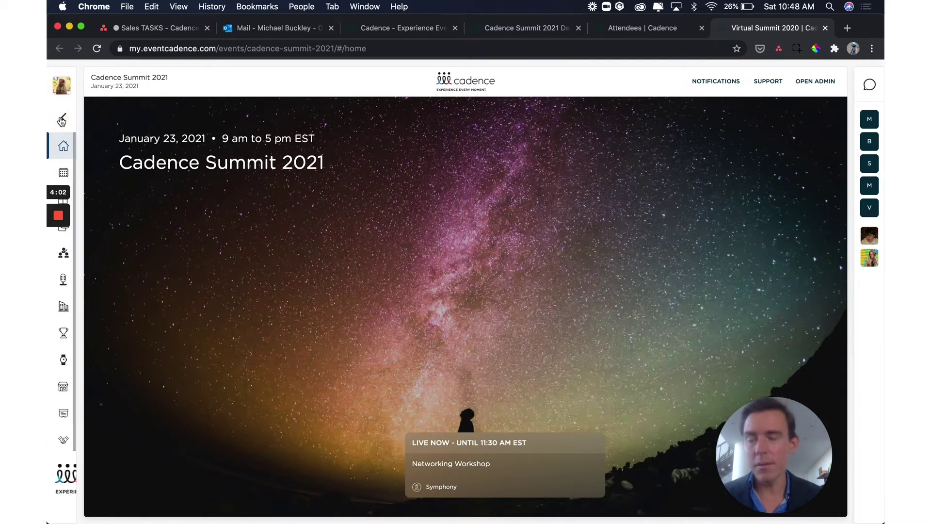
left_click(194, 90)
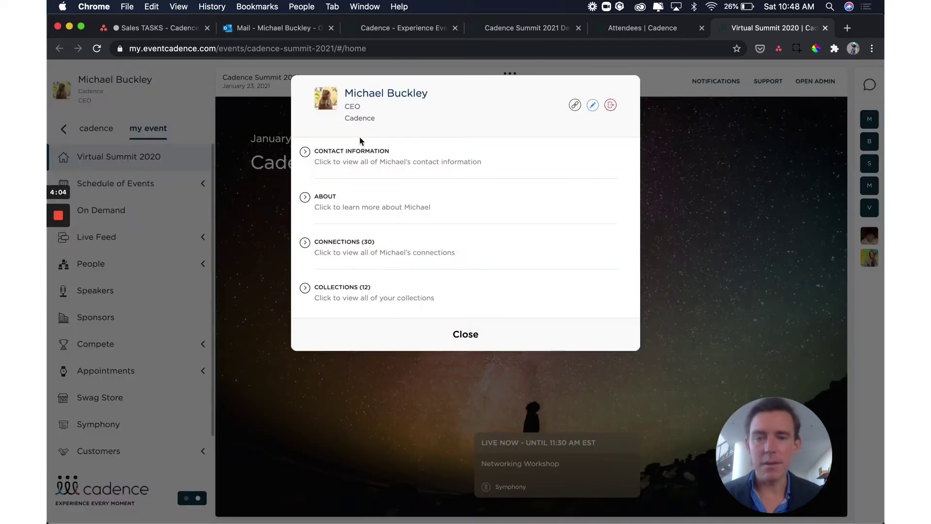
left_click(610, 104)
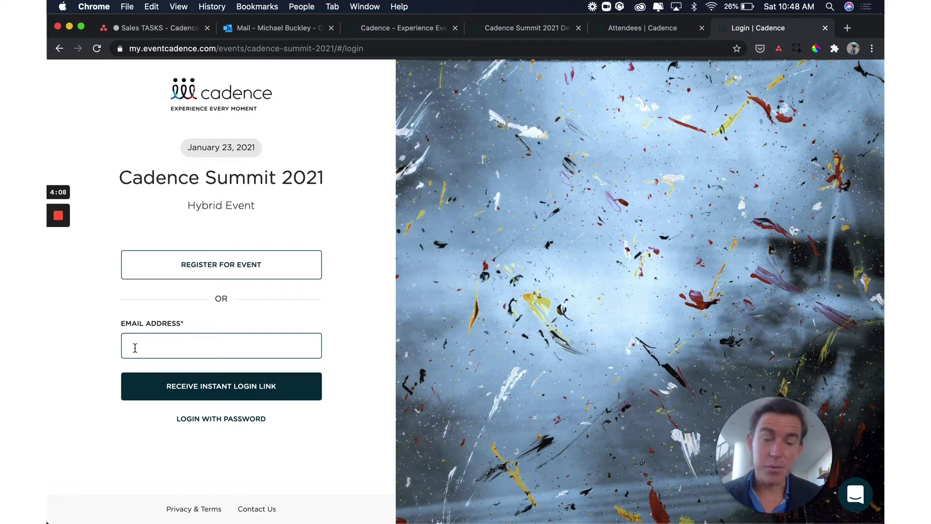
left_click(152, 355)
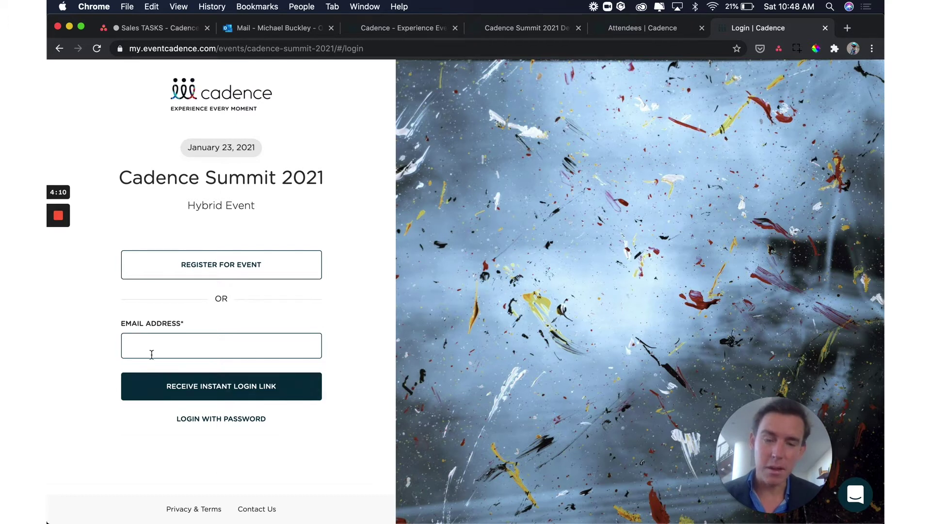
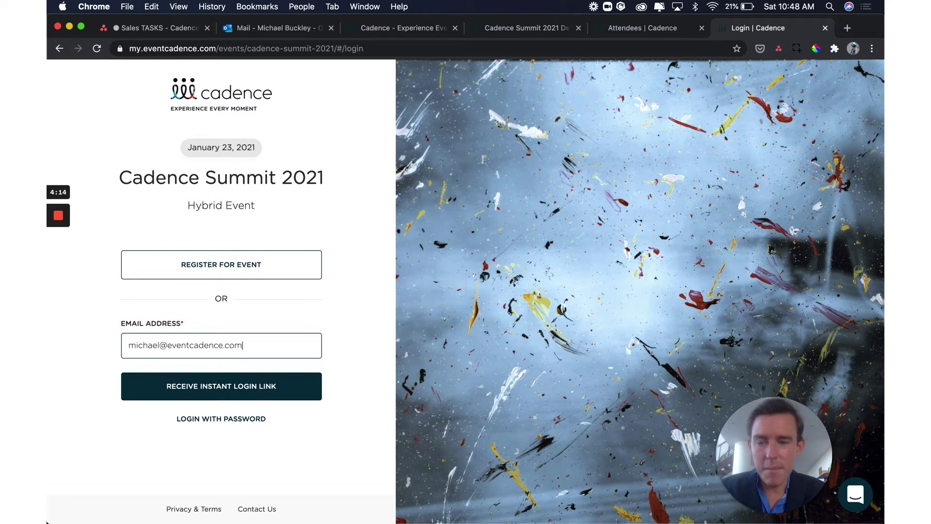
left_click(180, 390)
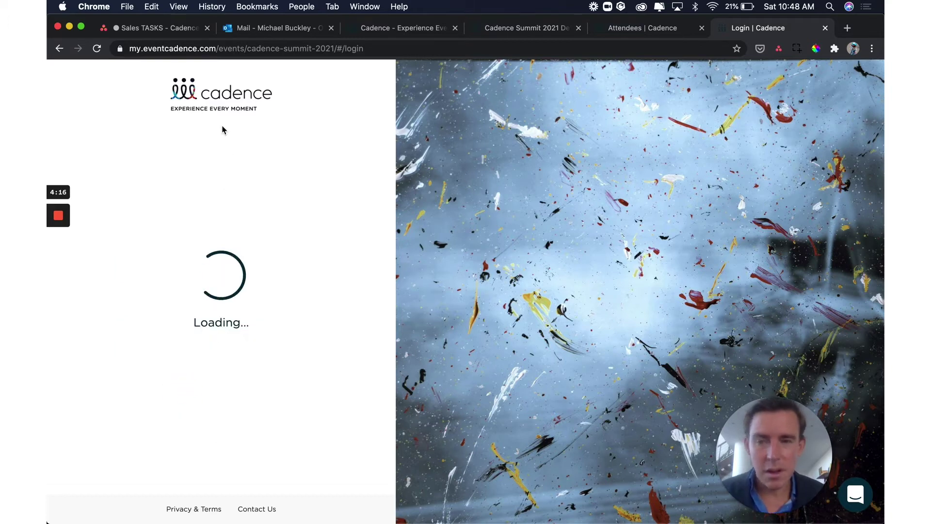
- Sign back in through the 'log into your Cadence account' email's INSTANT LOGIN link
left_click(263, 29)
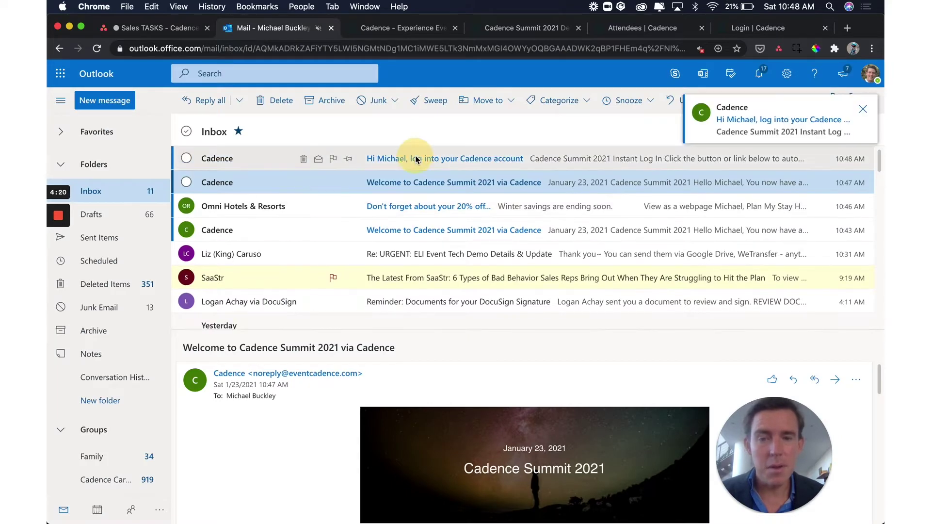
left_click(412, 158)
scroll(498, 446, "down", 2)
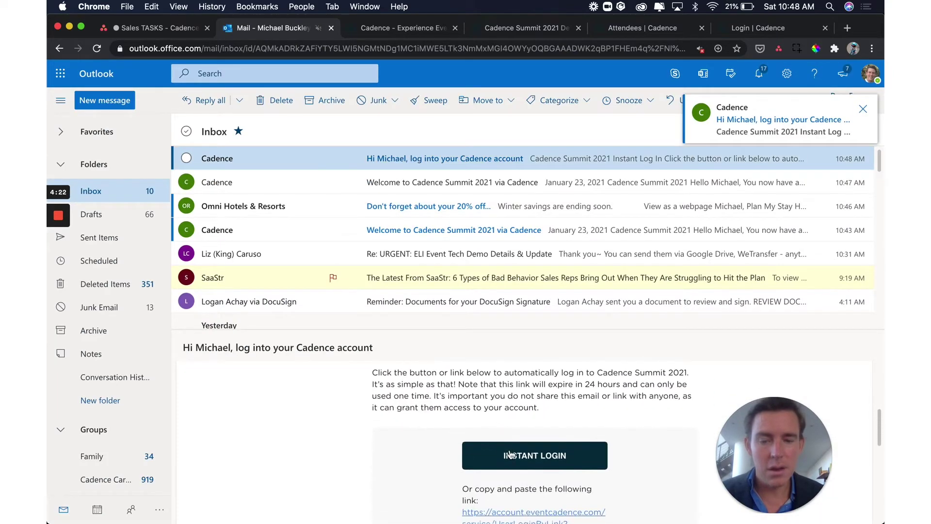
left_click(511, 452)
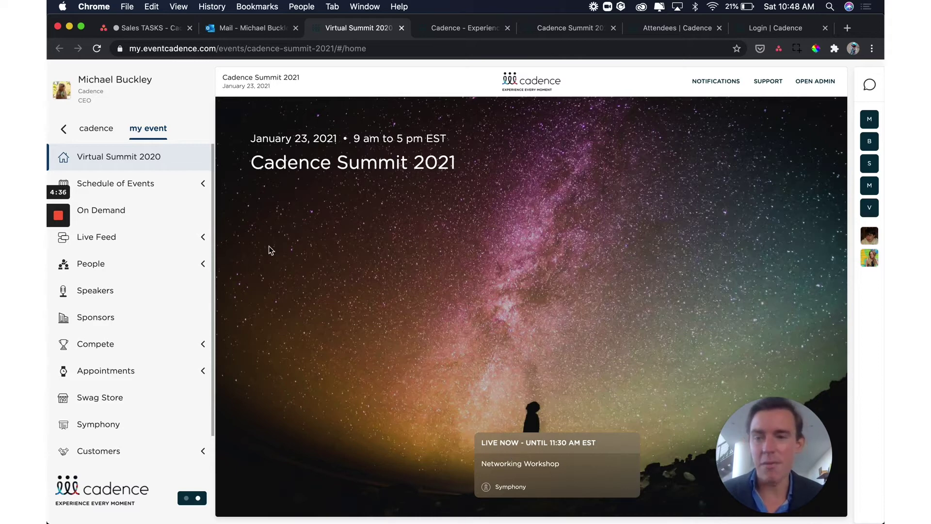
- Collapse the sidebar and preview the live Networking Workshop session details, then close them
left_click(64, 128)
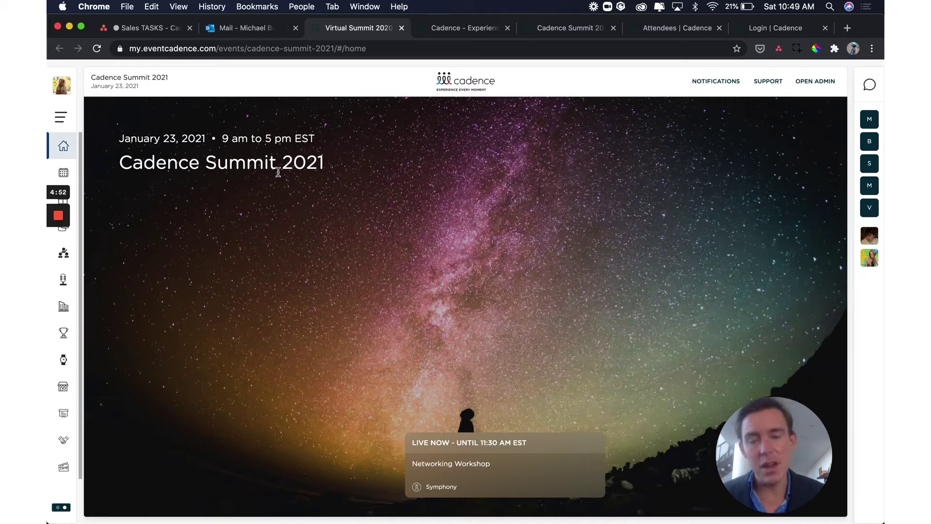
left_click(499, 470)
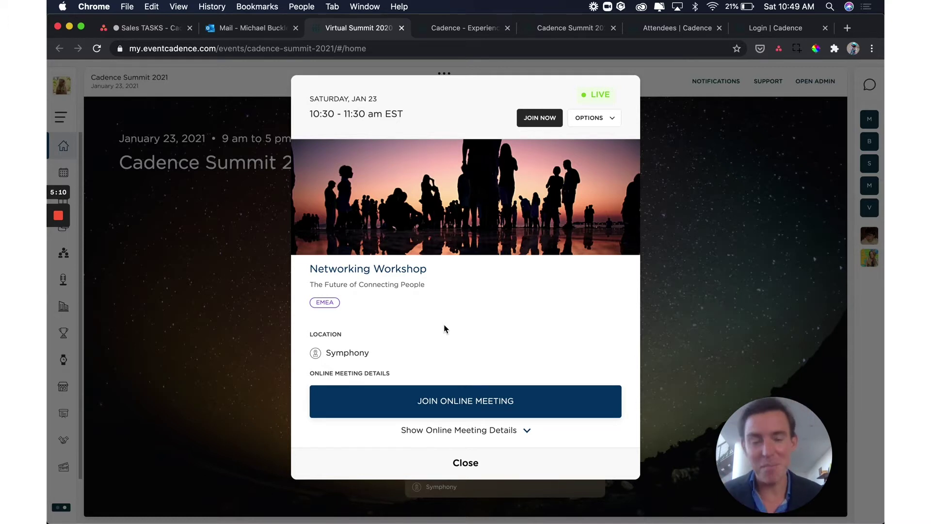
left_click(474, 465)
- Expand the labelled sidebar and reveal the Schedule of Events sub-pages
left_click(60, 116)
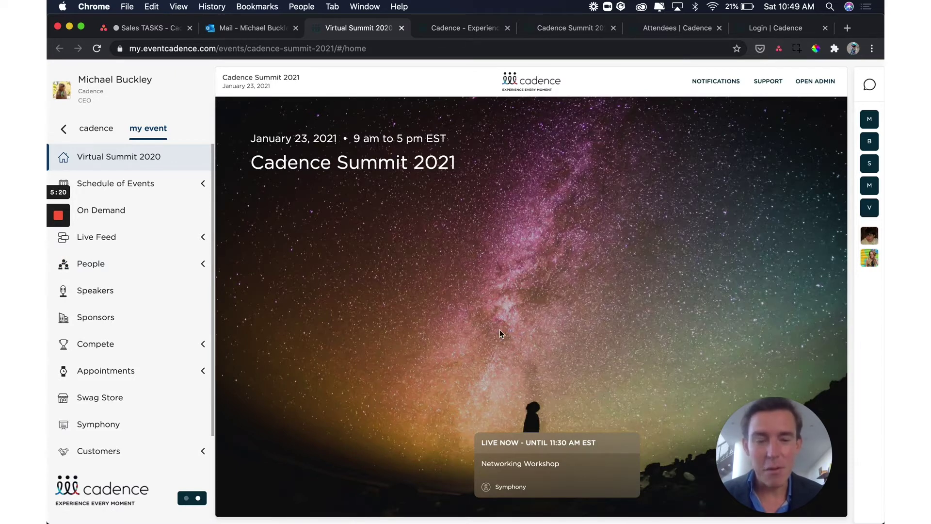
left_click(65, 129)
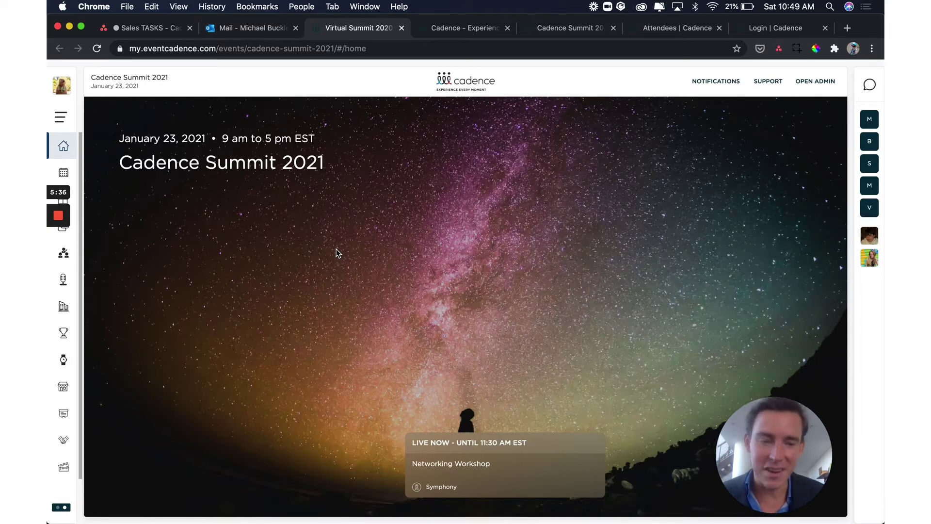
left_click(63, 118)
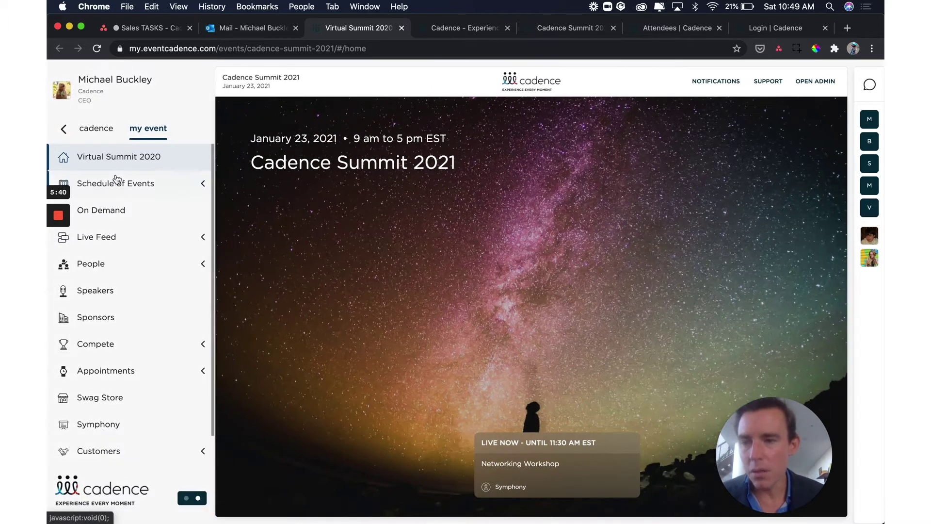
left_click(108, 185)
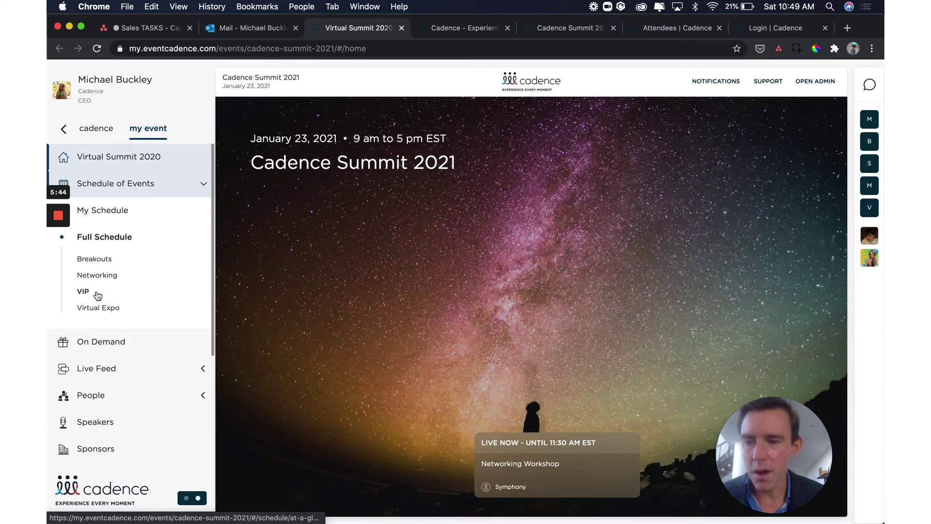
- Review the sessions in My Schedule, then switch to the Full Schedule
left_click(101, 215)
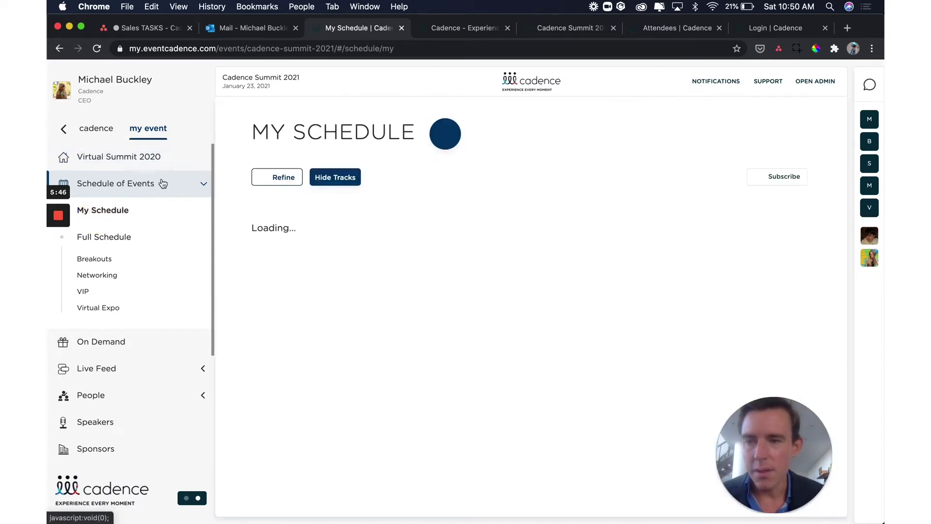
left_click(171, 183)
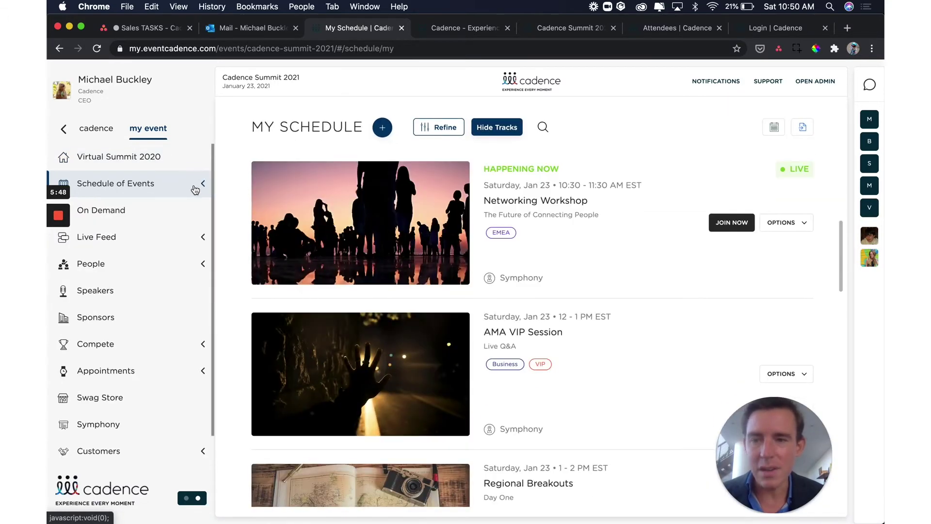
left_click(63, 128)
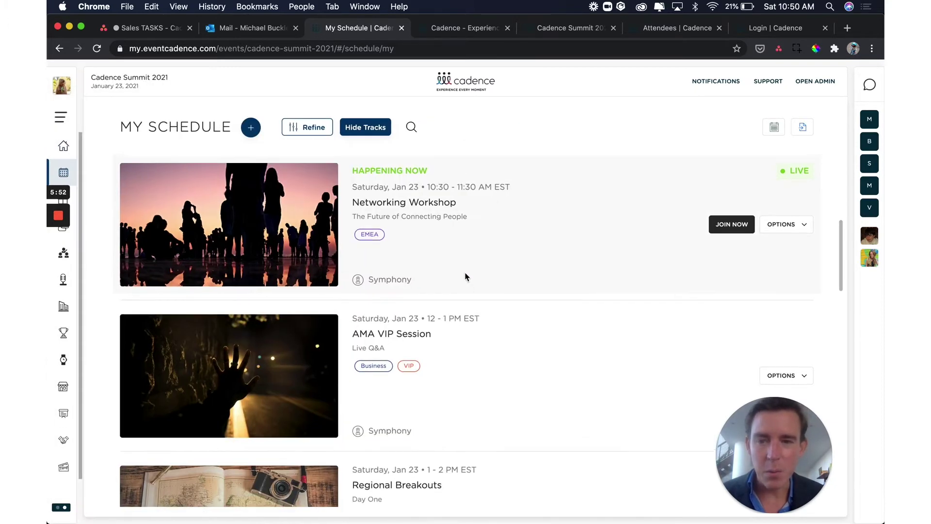
scroll(466, 277, "up", 1)
scroll(466, 276, "up", 4)
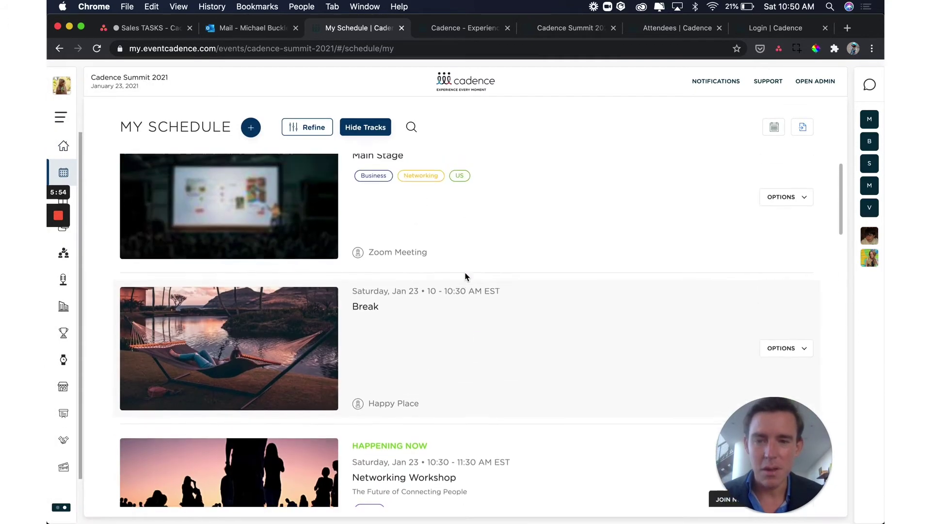
scroll(466, 277, "down", 2)
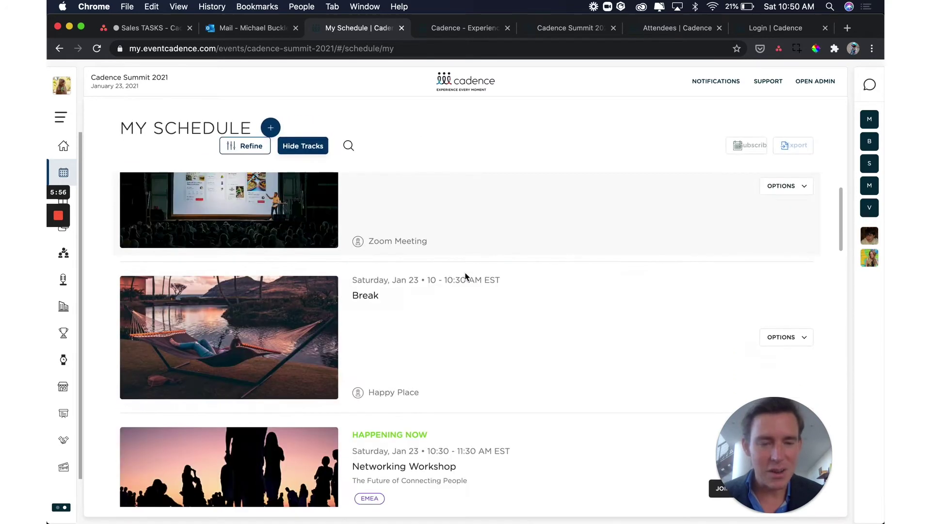
scroll(466, 276, "down", 2)
scroll(465, 275, "down", 1)
scroll(466, 275, "down", 3)
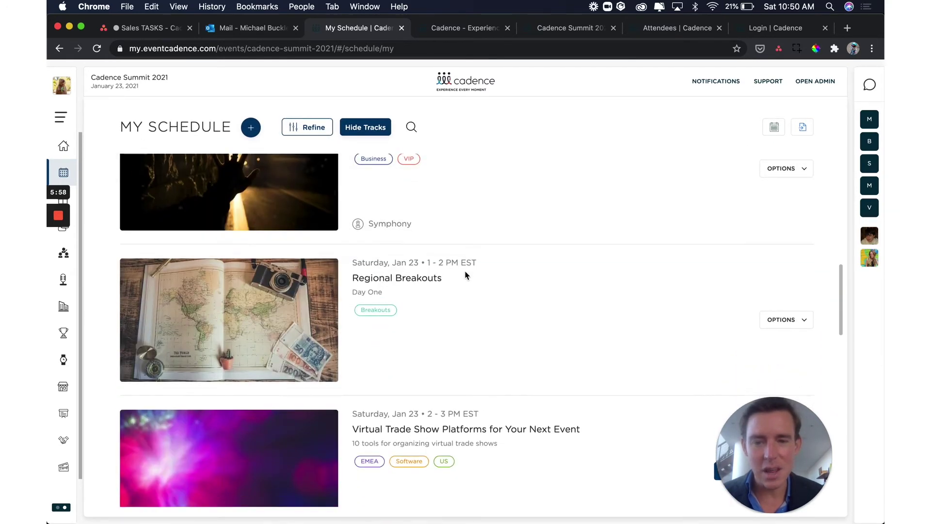
scroll(465, 275, "down", 2)
scroll(465, 275, "down", 1)
scroll(466, 275, "down", 3)
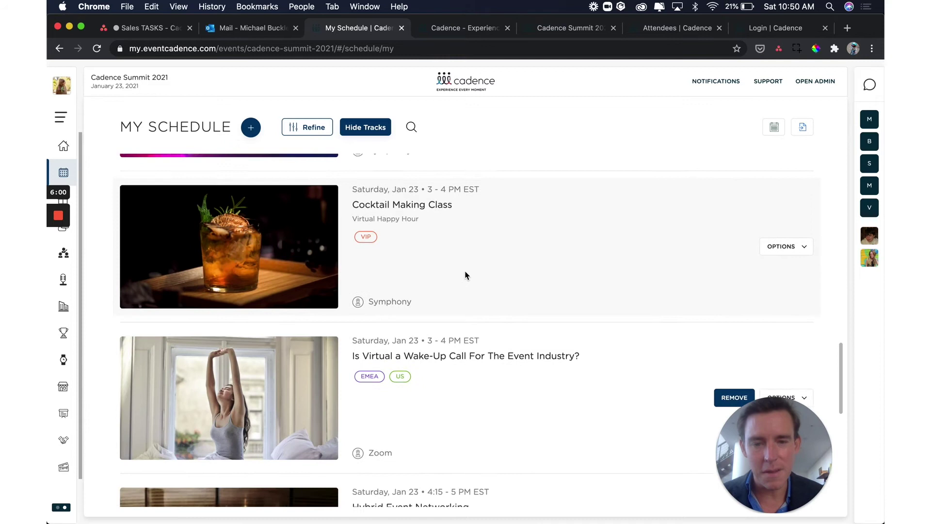
scroll(466, 275, "down", 2)
scroll(466, 276, "down", 1)
scroll(465, 275, "down", 1)
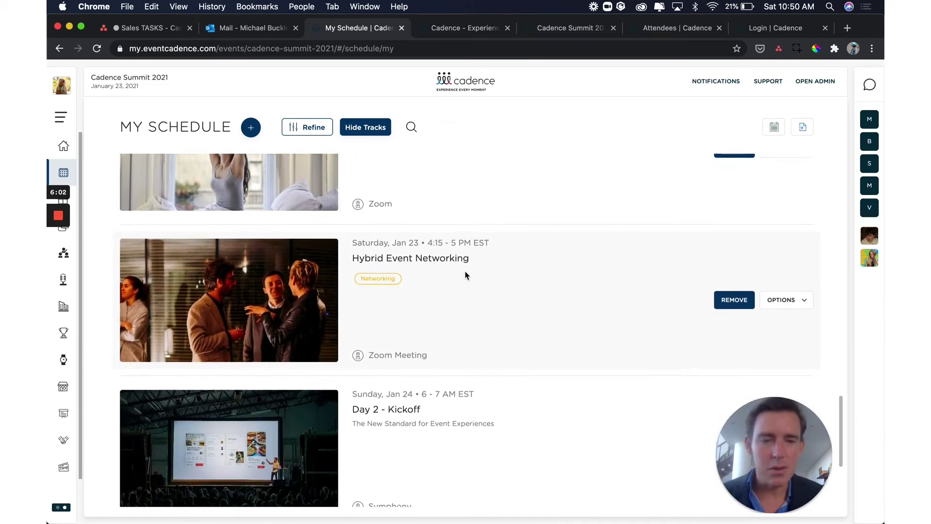
scroll(466, 275, "down", 1)
scroll(465, 275, "down", 1)
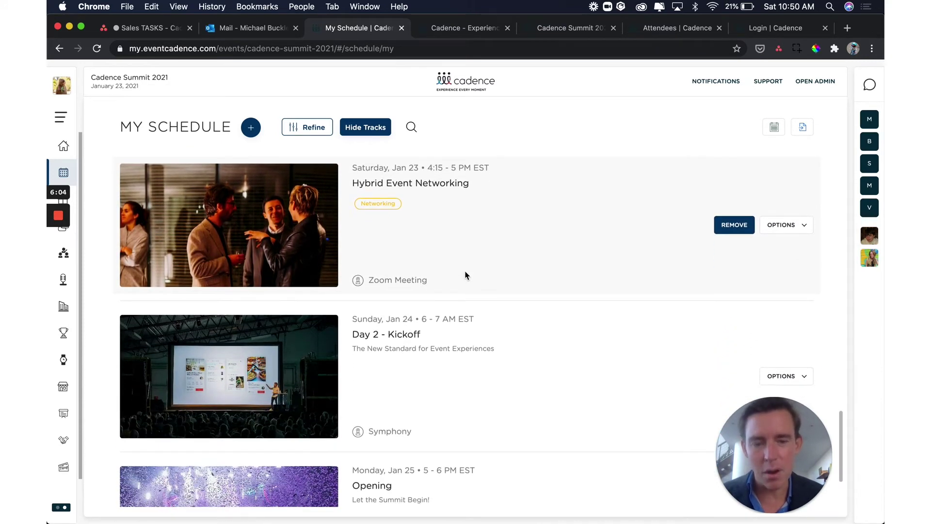
scroll(466, 275, "down", 1)
scroll(466, 275, "down", 1)
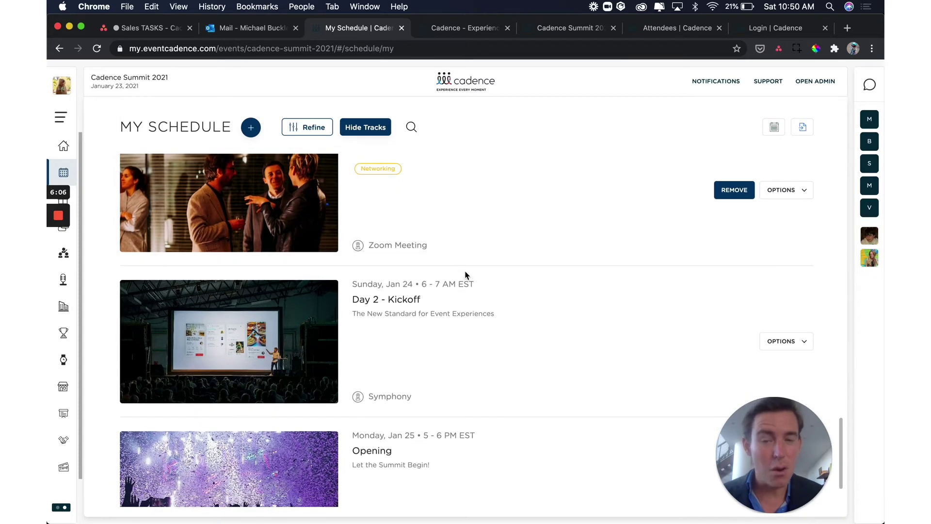
scroll(466, 275, "down", 3)
scroll(466, 275, "up", 1)
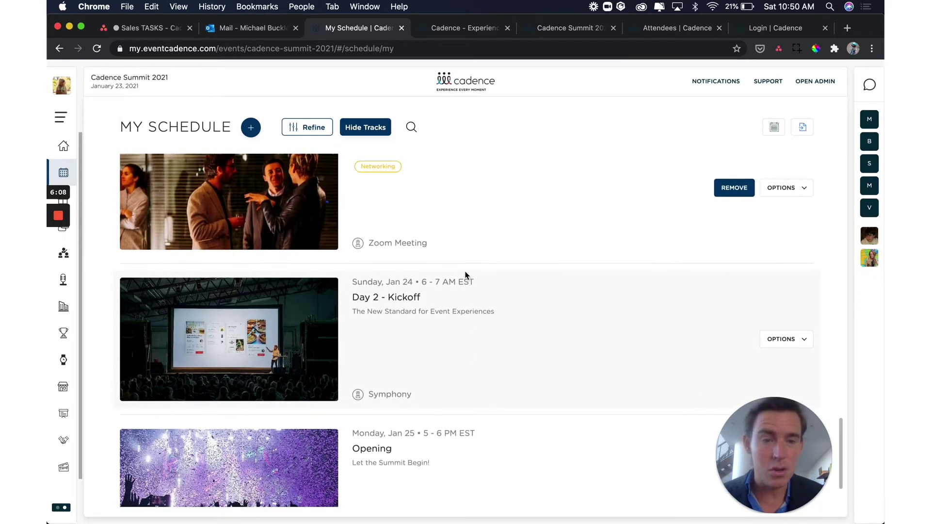
scroll(466, 275, "up", 2)
scroll(466, 276, "up", 3)
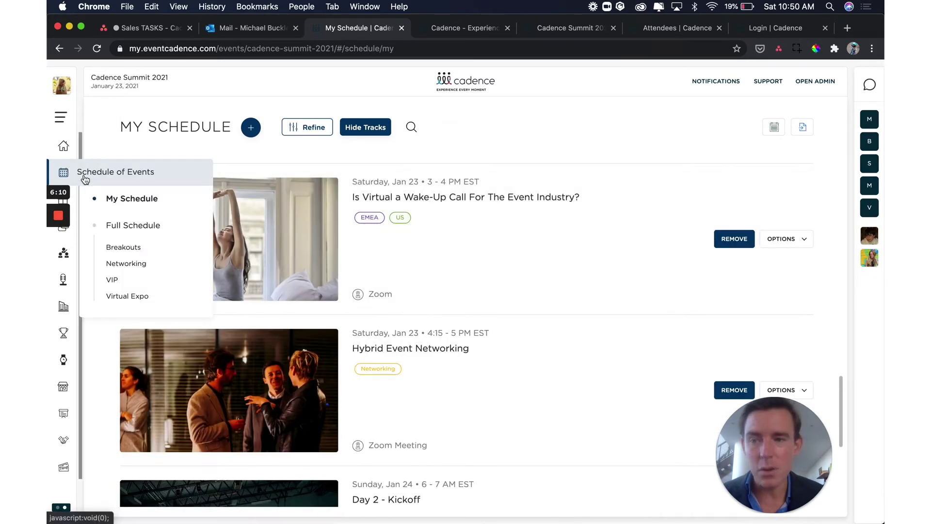
left_click(127, 222)
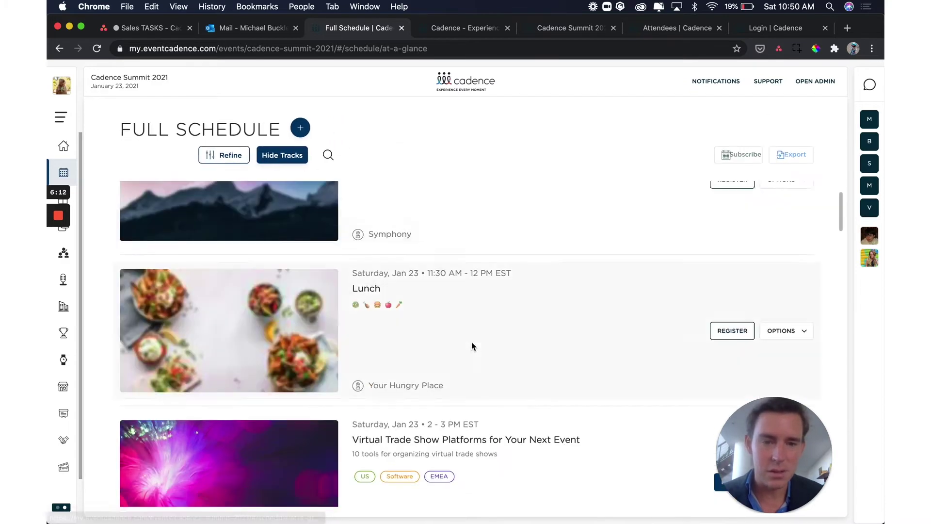
scroll(472, 342, "down", 1)
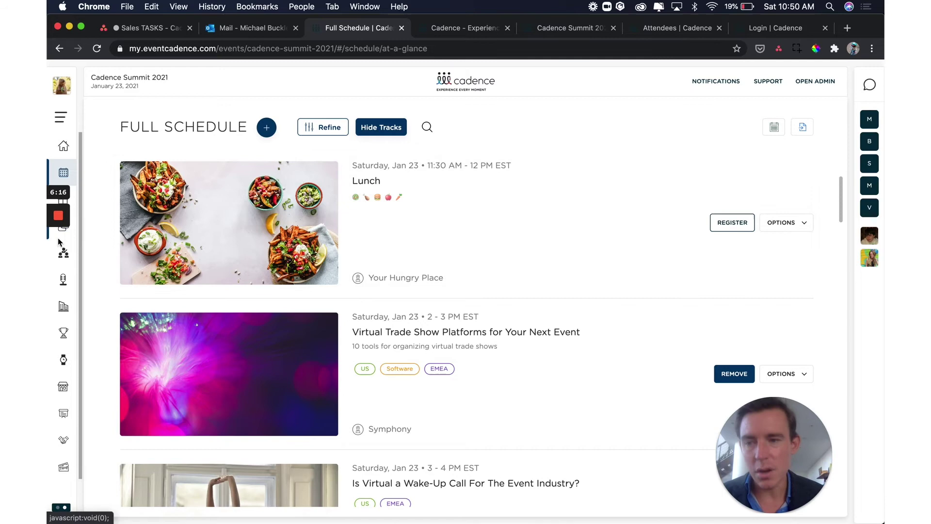
mouse_move(64, 252)
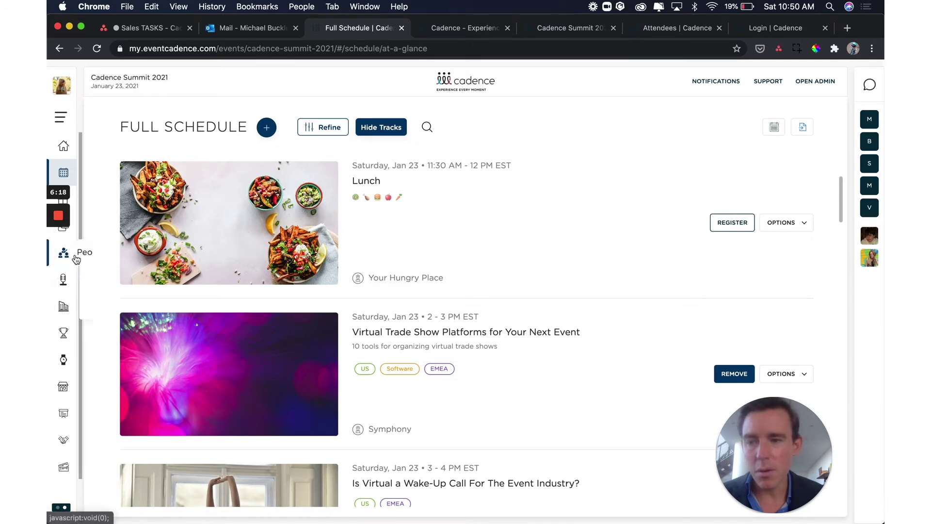
- Message an attendee from the directory, dismiss the video call prompt, then view Groups
left_click(120, 278)
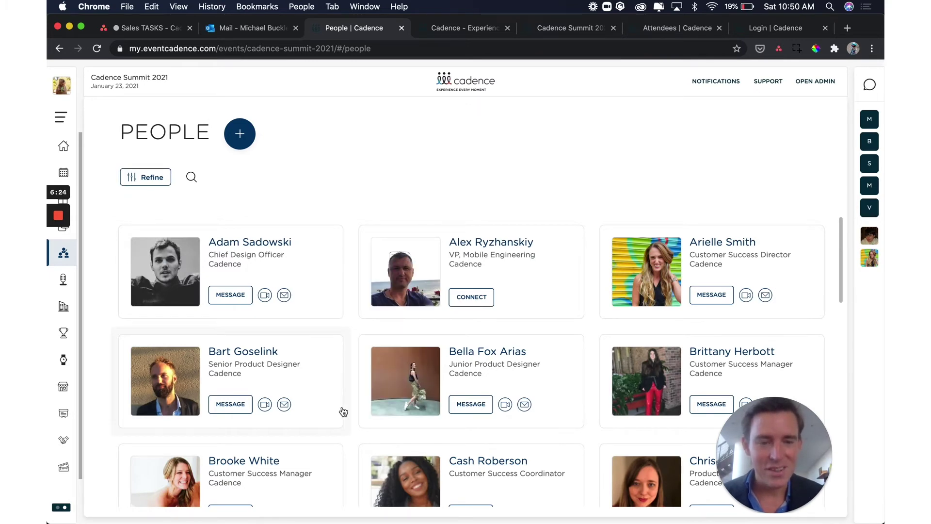
scroll(343, 412, "down", 2)
scroll(342, 412, "down", 3)
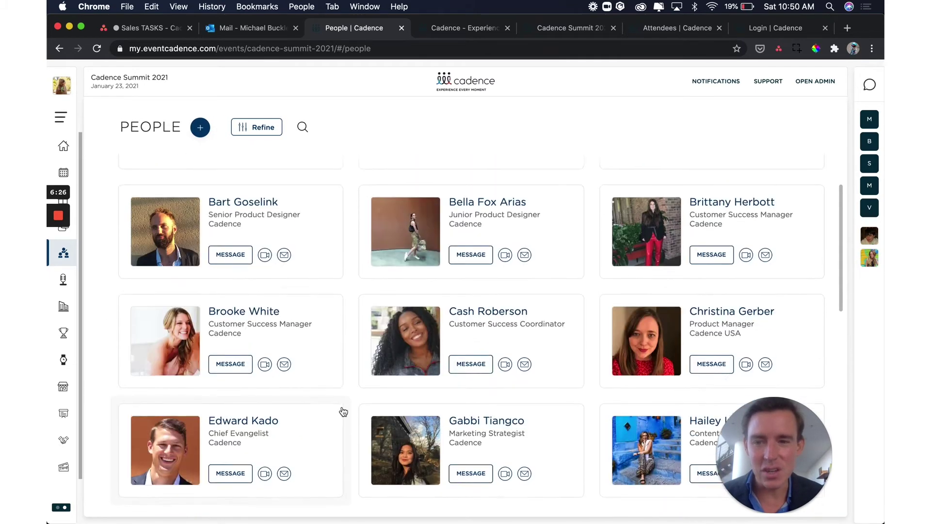
left_click(231, 271)
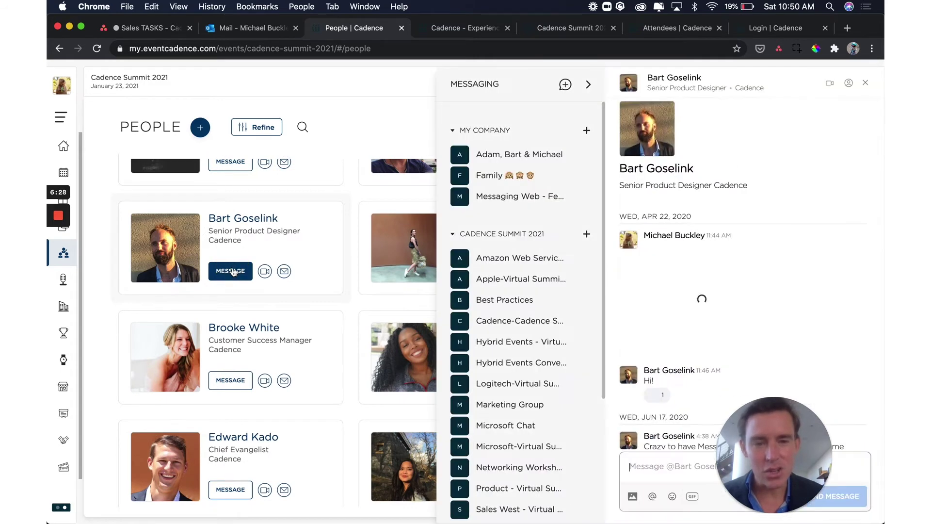
left_click(829, 83)
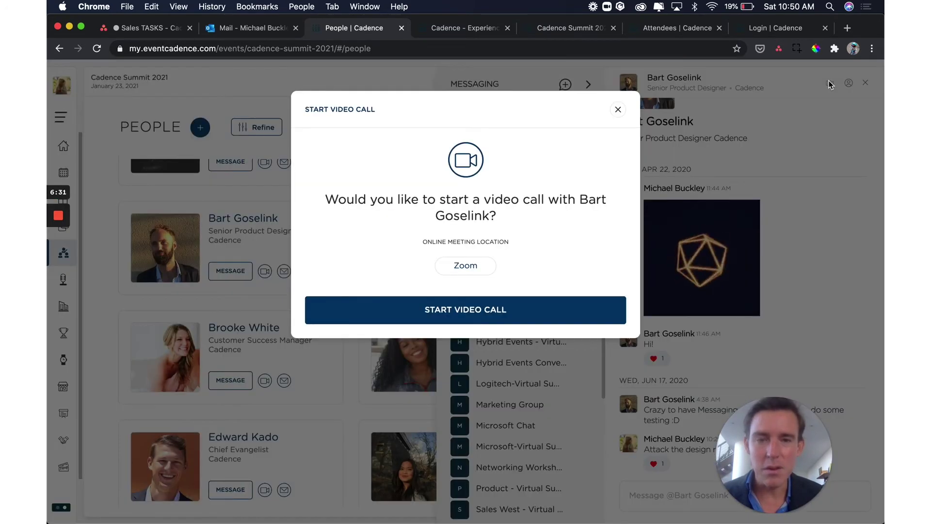
left_click(621, 111)
left_click(865, 84)
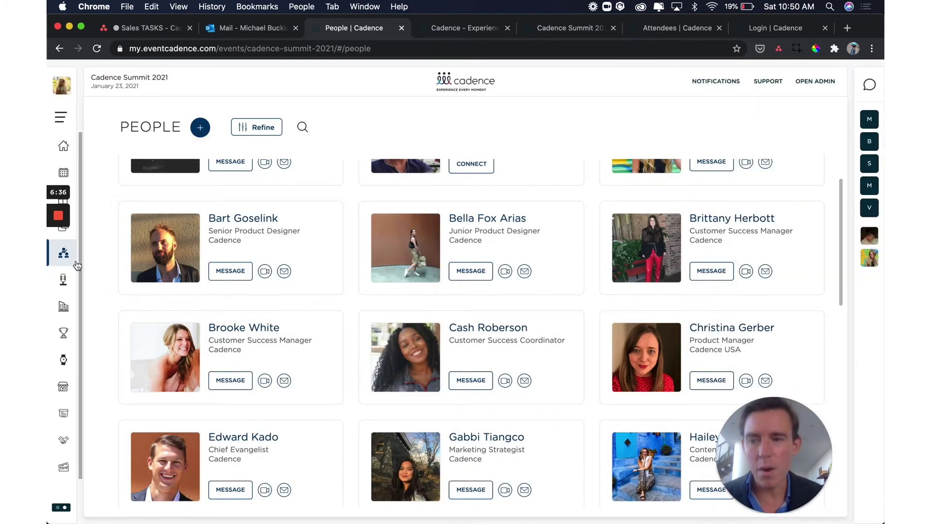
mouse_move(64, 252)
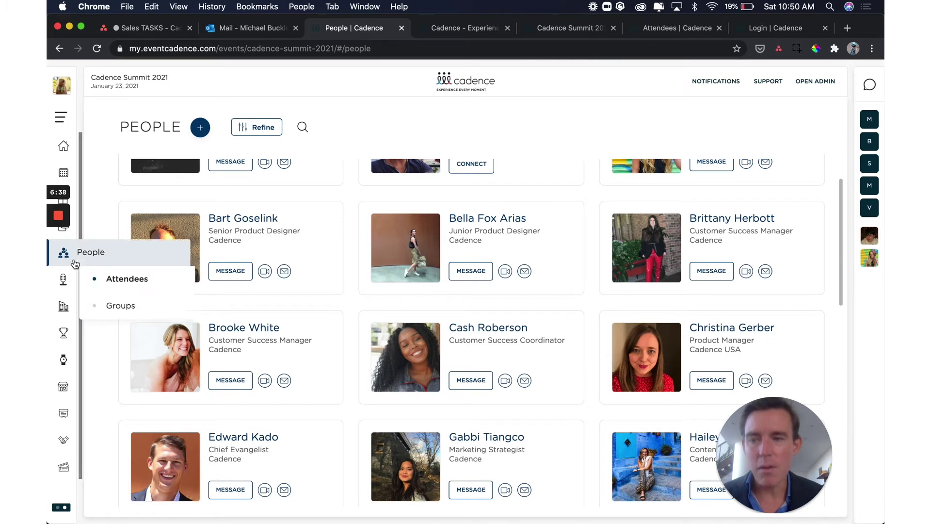
left_click(110, 306)
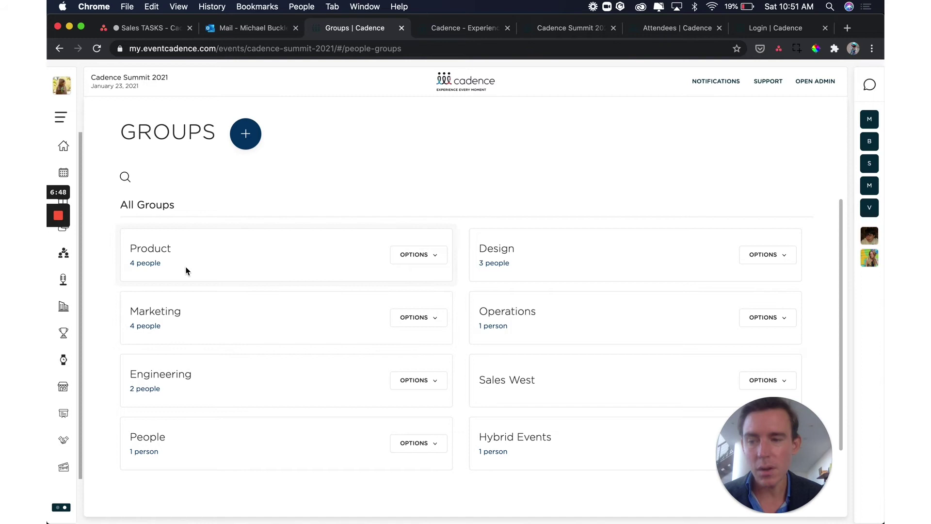
- Open On Demand to see the Finance, Production, Tech, Events and Posters collections
left_click(63, 200)
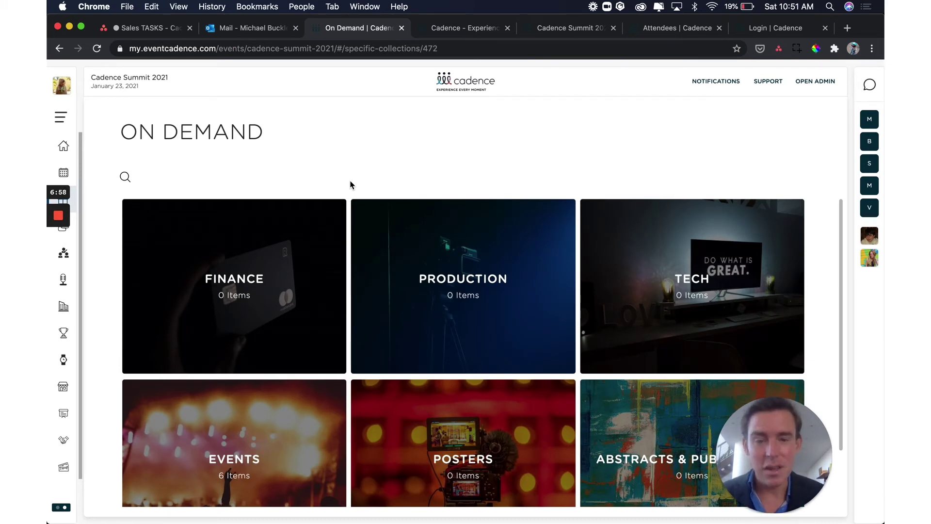
scroll(313, 249, "down", 2)
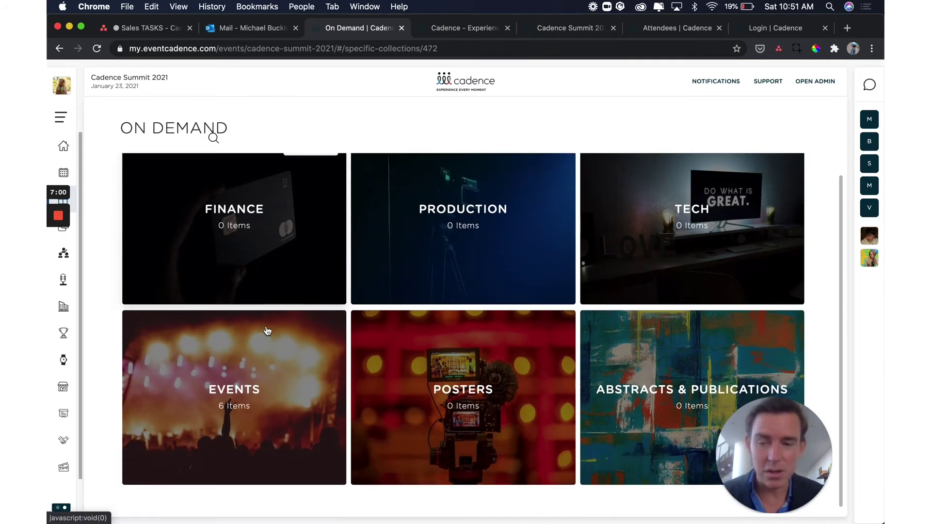
- Browse the Events collection, unfollow and refollow Finance, then open the Live Feed
left_click(286, 356)
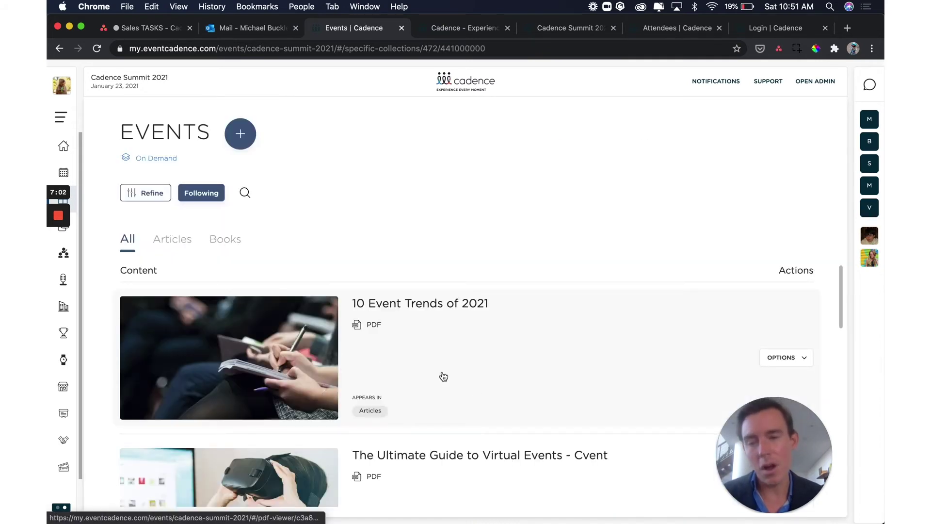
scroll(476, 391, "down", 3)
scroll(475, 392, "down", 5)
scroll(476, 391, "down", 1)
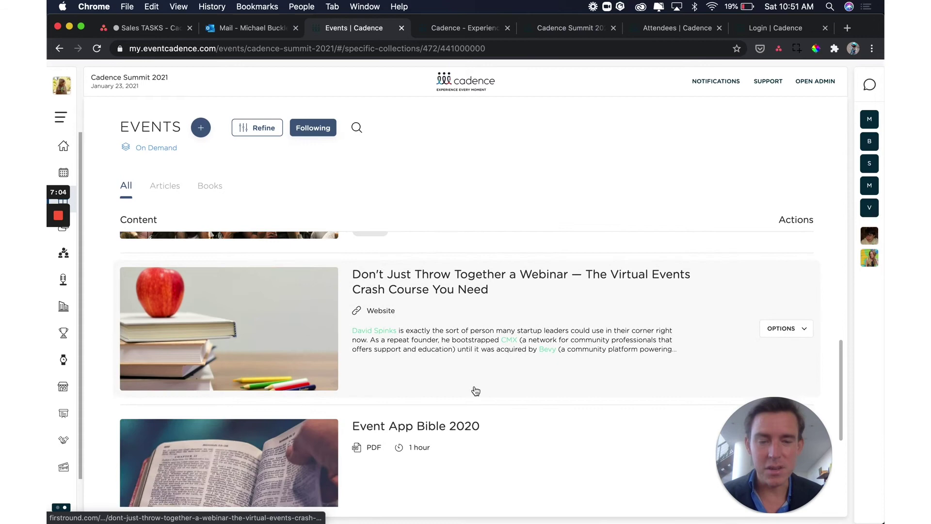
scroll(476, 392, "down", 4)
scroll(475, 392, "down", 1)
scroll(433, 341, "up", 1)
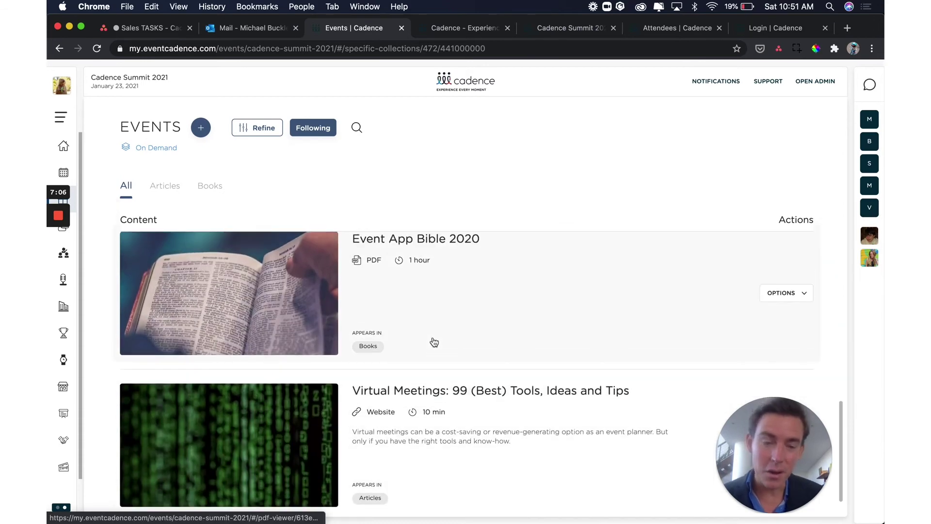
scroll(433, 341, "up", 4)
scroll(432, 354, "up", 3)
scroll(288, 242, "up", 3)
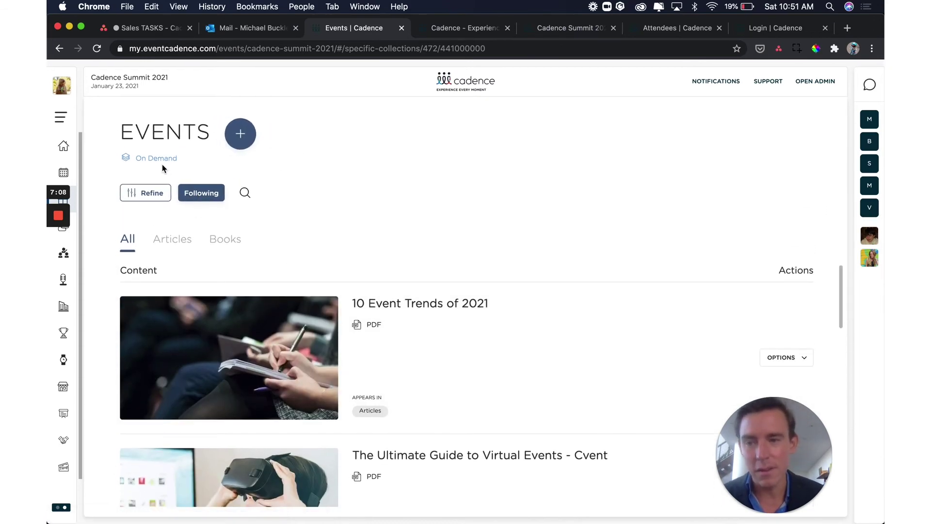
left_click(156, 157)
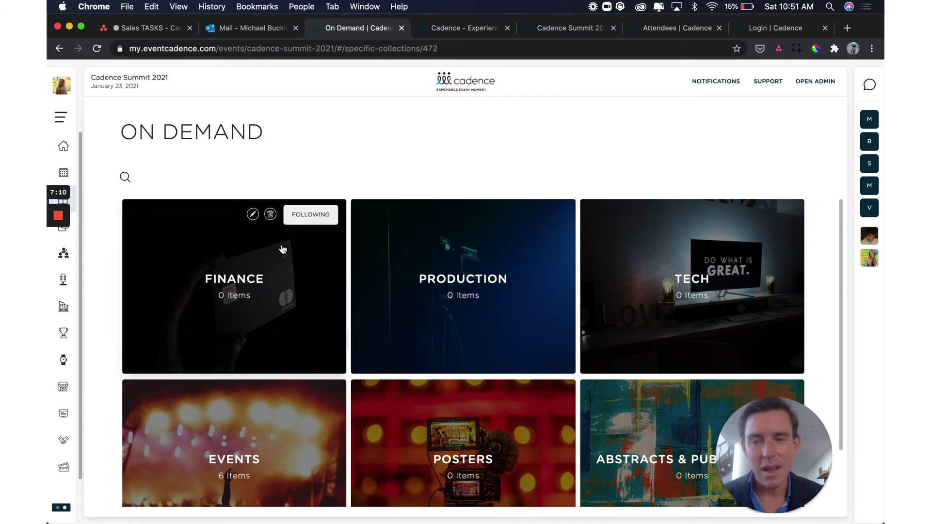
left_click(304, 213)
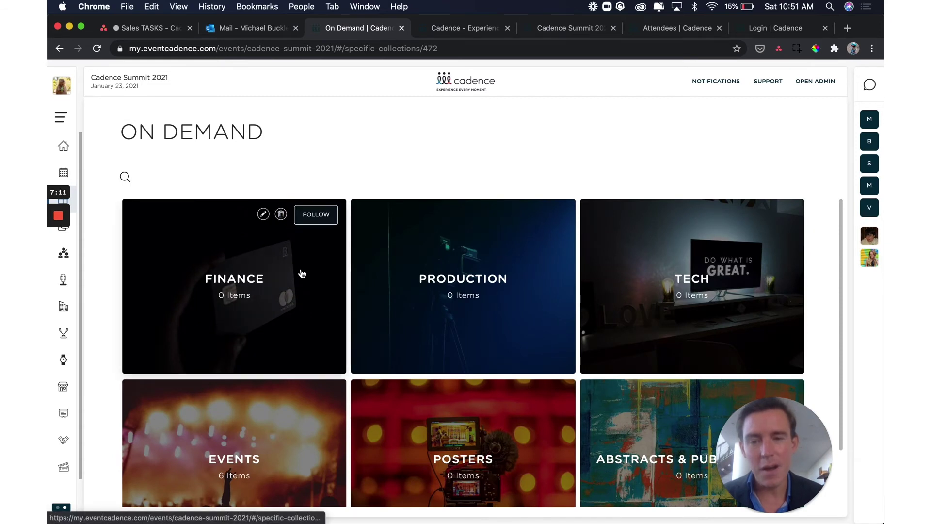
left_click(309, 222)
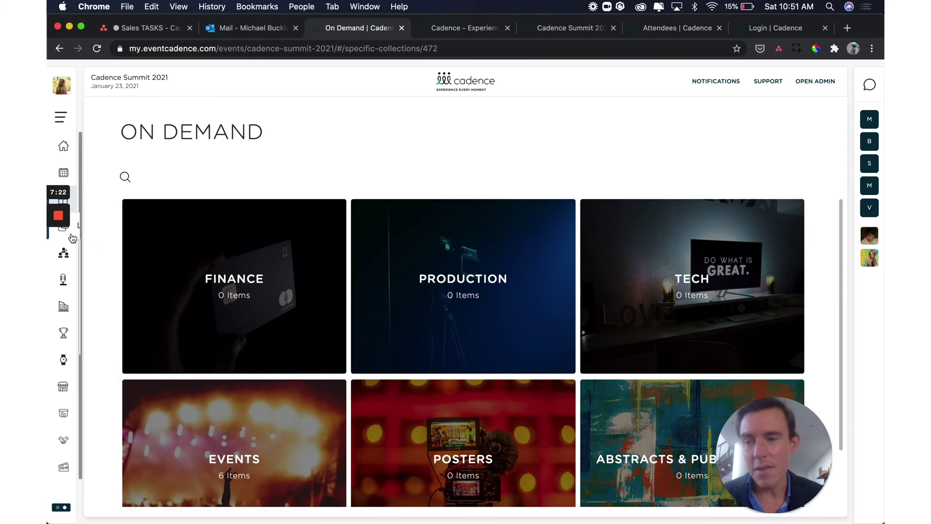
mouse_move(63, 227)
left_click(110, 253)
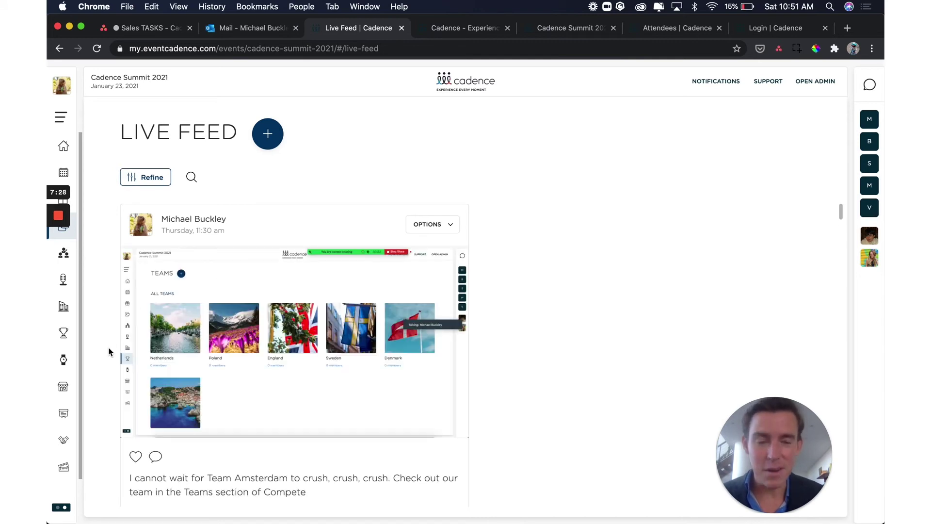
scroll(109, 353, "down", 1)
scroll(109, 353, "down", 1)
scroll(109, 353, "down", 1)
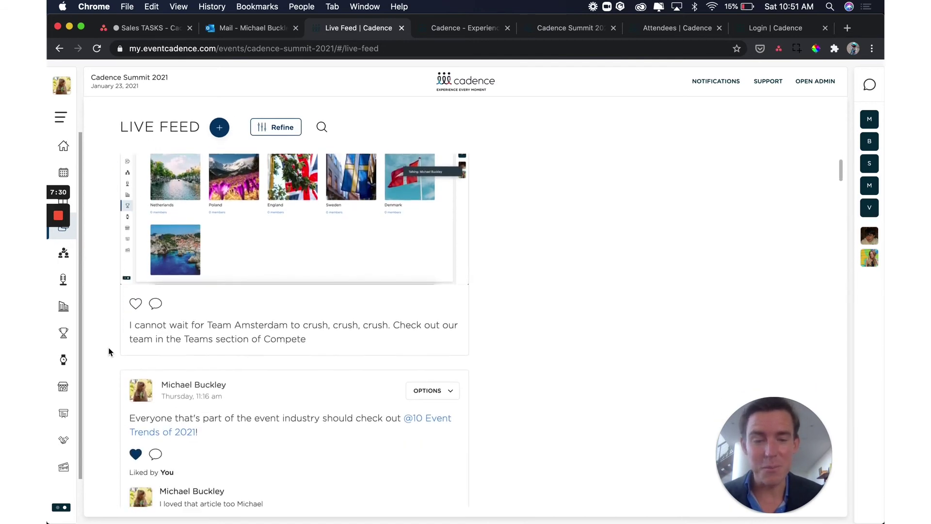
scroll(109, 353, "down", 1)
scroll(109, 353, "down", 1)
scroll(109, 353, "down", 1)
scroll(110, 352, "down", 1)
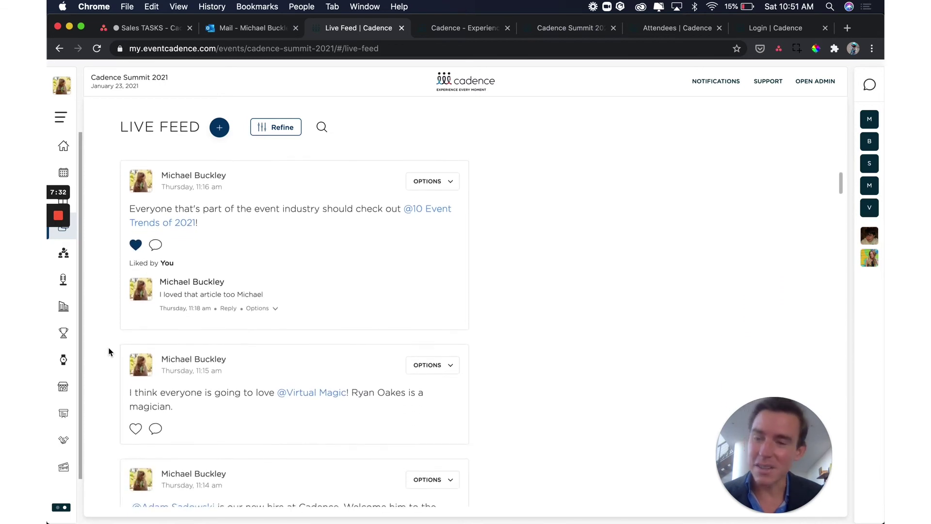
scroll(109, 352, "down", 2)
scroll(109, 352, "down", 2)
scroll(109, 353, "down", 2)
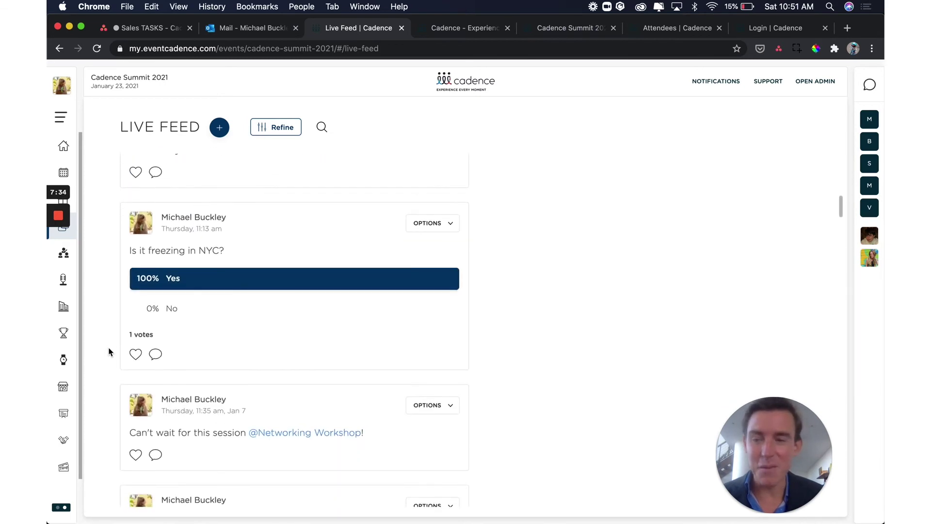
scroll(109, 352, "down", 1)
scroll(109, 352, "down", 1)
scroll(109, 353, "down", 1)
scroll(109, 352, "down", 1)
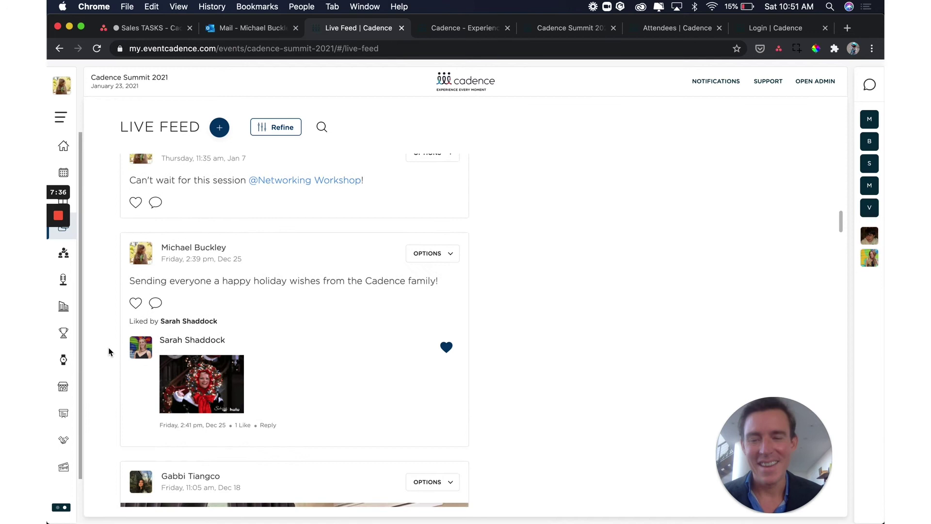
scroll(110, 352, "down", 1)
scroll(109, 352, "down", 1)
scroll(109, 353, "down", 1)
scroll(109, 352, "down", 1)
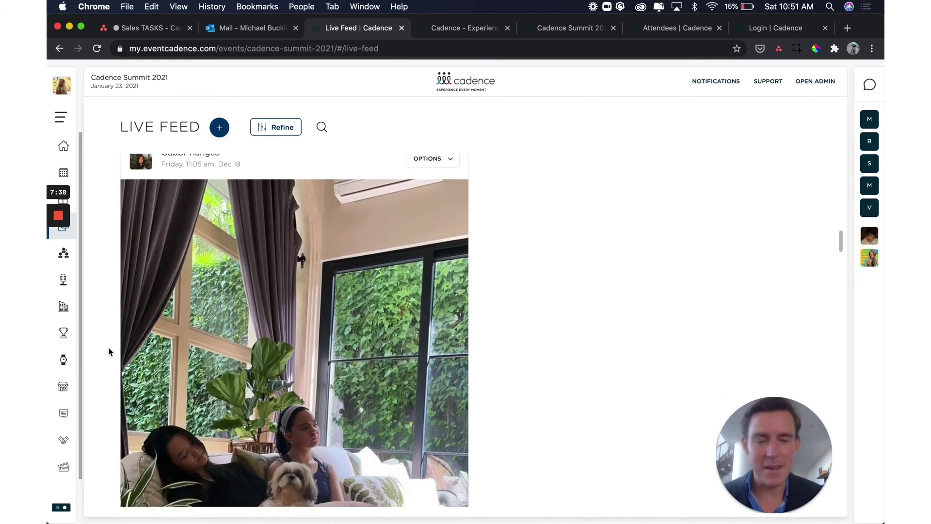
scroll(109, 352, "down", 1)
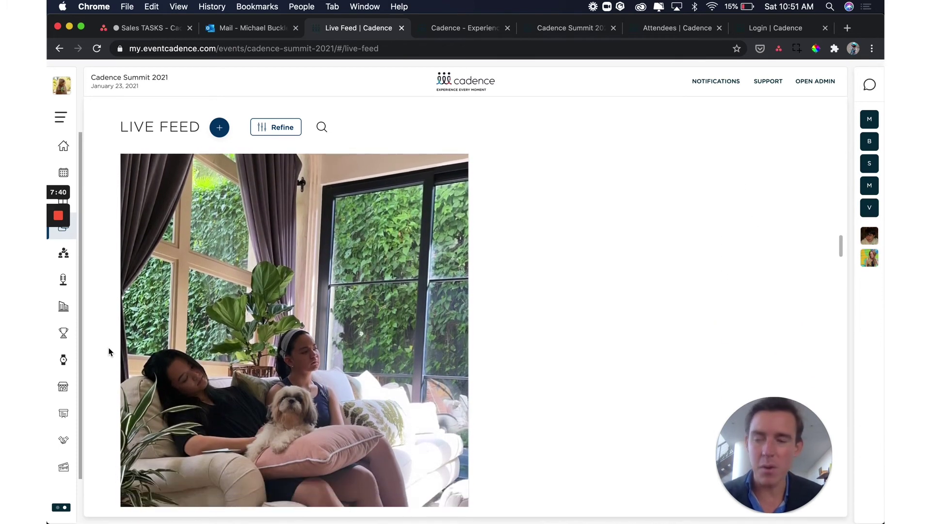
scroll(109, 353, "down", 1)
scroll(109, 353, "down", 1)
scroll(109, 352, "down", 1)
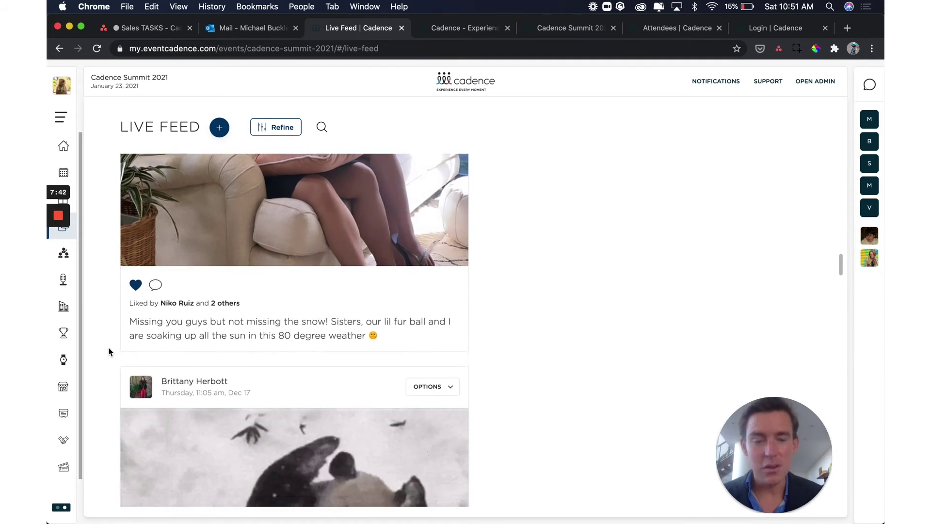
scroll(110, 352, "down", 1)
scroll(109, 352, "down", 1)
scroll(109, 353, "down", 2)
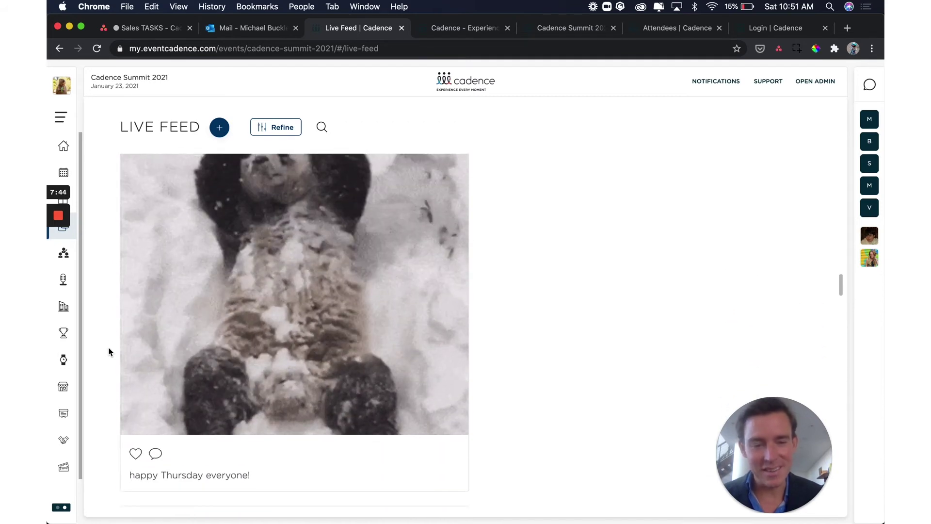
scroll(109, 352, "down", 1)
scroll(109, 352, "down", 1)
scroll(109, 352, "down", 3)
scroll(109, 353, "down", 1)
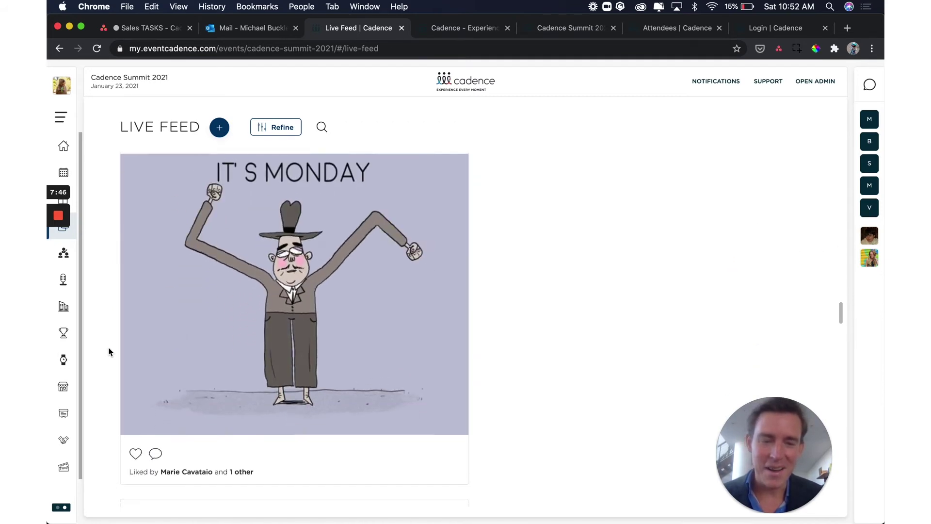
scroll(110, 352, "down", 2)
scroll(110, 352, "down", 2)
scroll(109, 353, "down", 1)
mouse_move(64, 332)
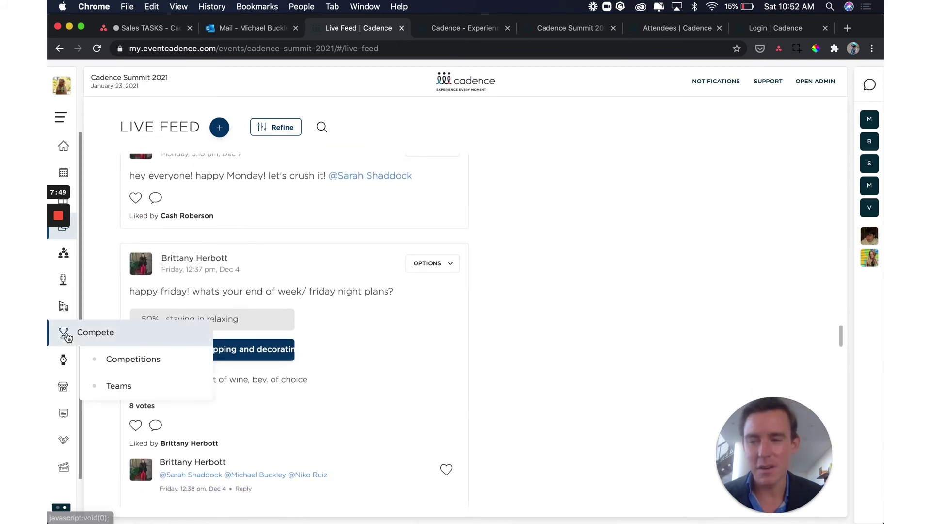
- Choose Competitions under Compete to show the Social and Networking competitions
left_click(109, 359)
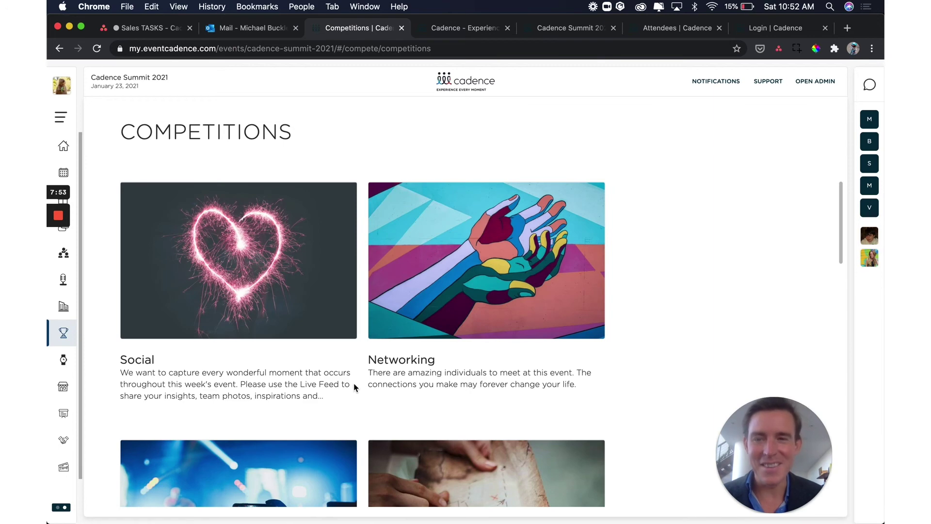
scroll(353, 384, "down", 4)
scroll(354, 387, "down", 1)
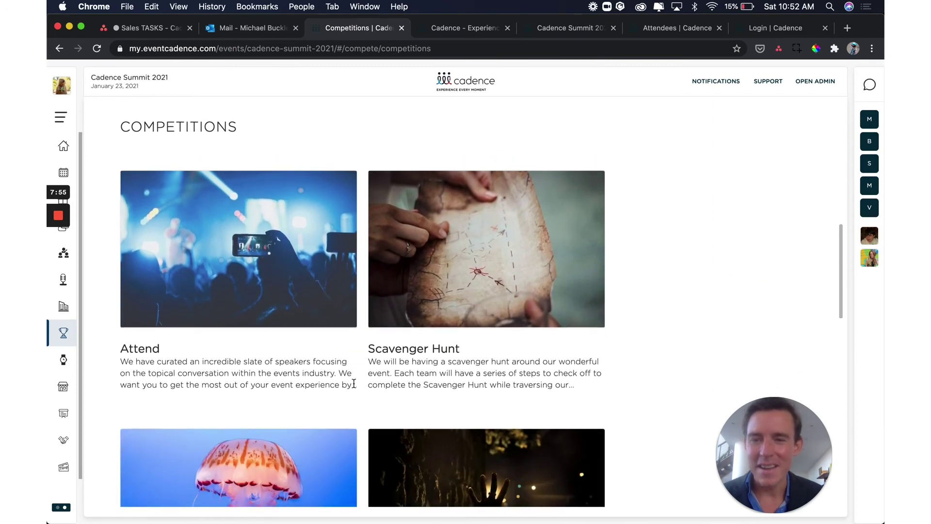
scroll(354, 388, "down", 1)
scroll(354, 388, "down", 1)
scroll(355, 388, "down", 1)
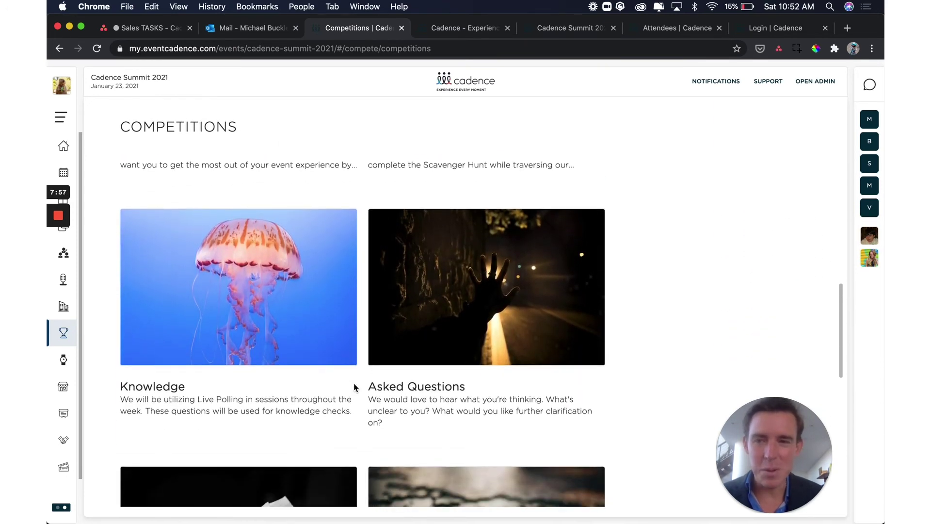
scroll(355, 388, "down", 1)
scroll(354, 388, "down", 2)
scroll(355, 388, "down", 1)
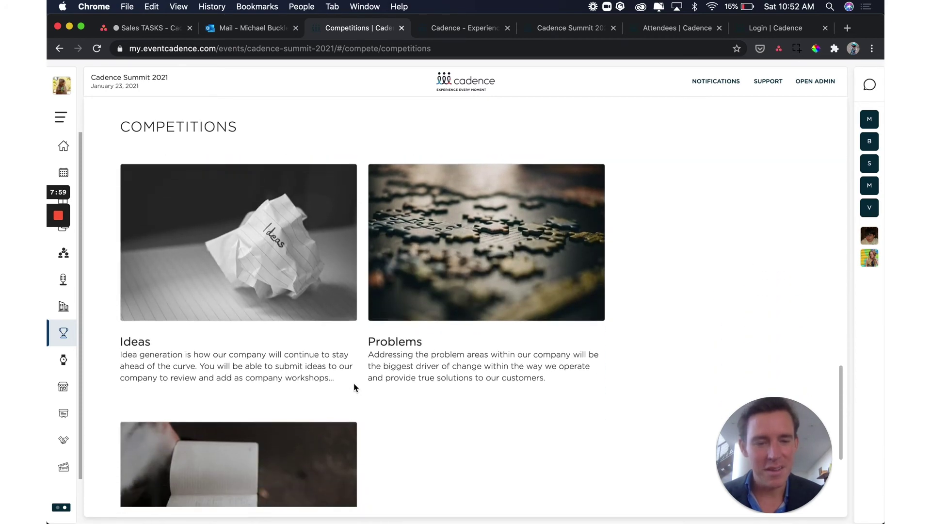
scroll(355, 388, "down", 2)
scroll(354, 388, "up", 1)
scroll(353, 375, "up", 5)
scroll(352, 375, "up", 5)
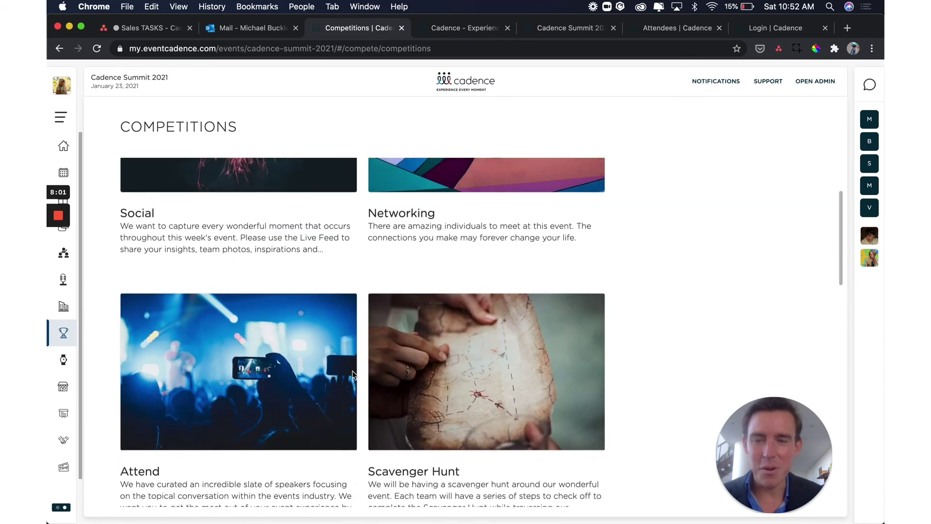
scroll(353, 375, "up", 2)
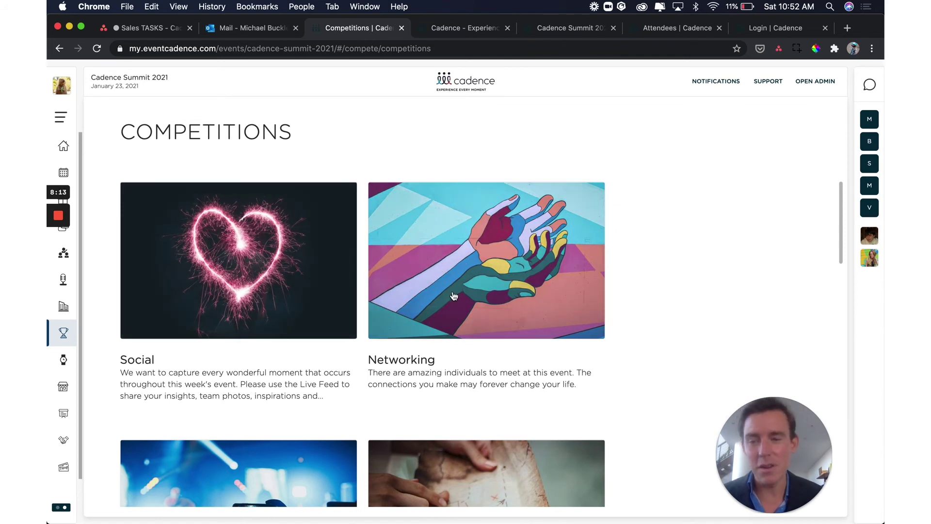
scroll(451, 291, "down", 5)
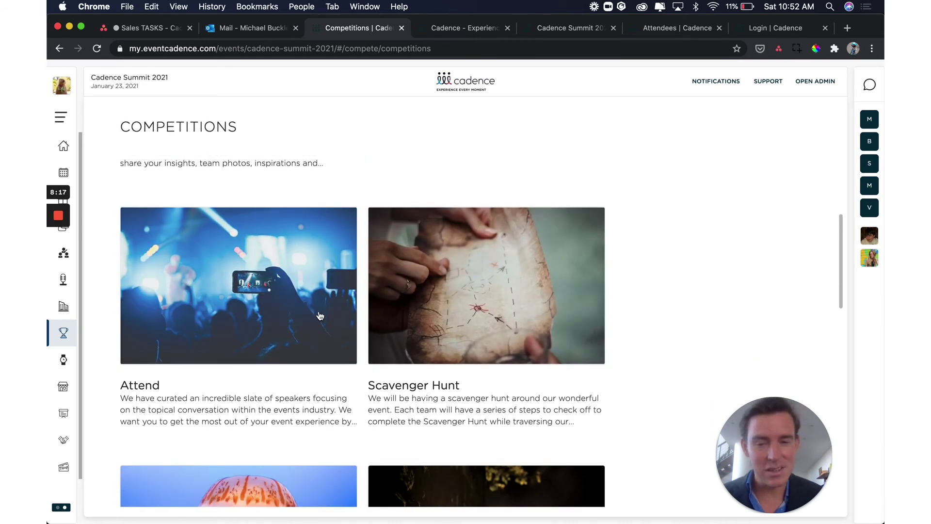
scroll(257, 343, "down", 4)
scroll(255, 335, "down", 3)
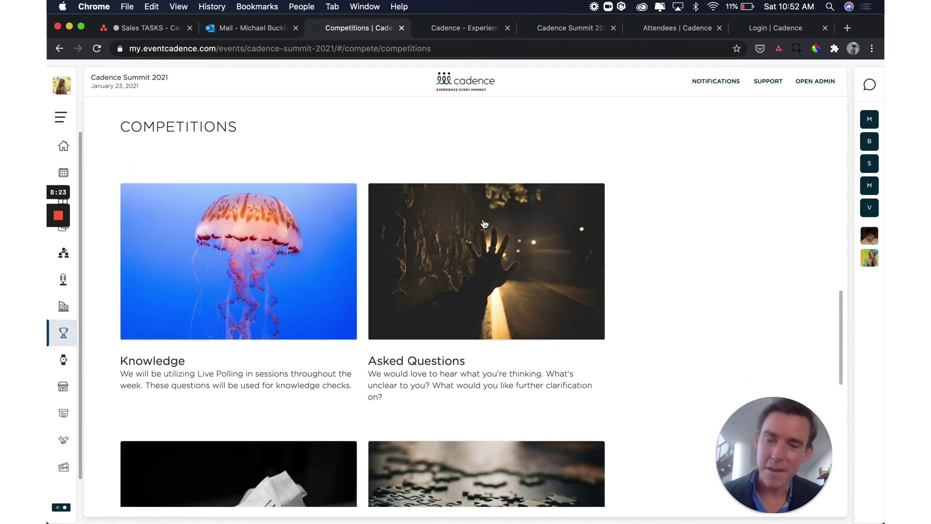
scroll(452, 287, "down", 4)
scroll(452, 286, "down", 2)
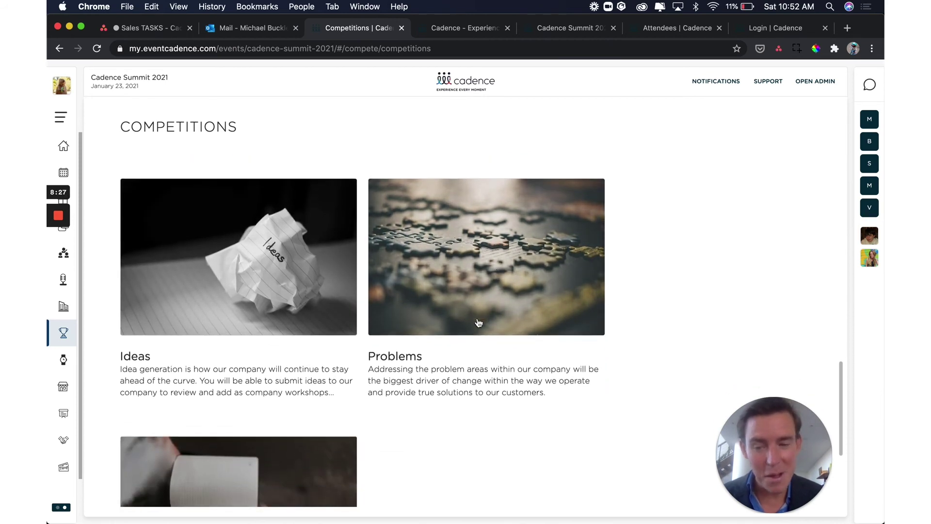
scroll(473, 320, "down", 3)
scroll(241, 389, "down", 2)
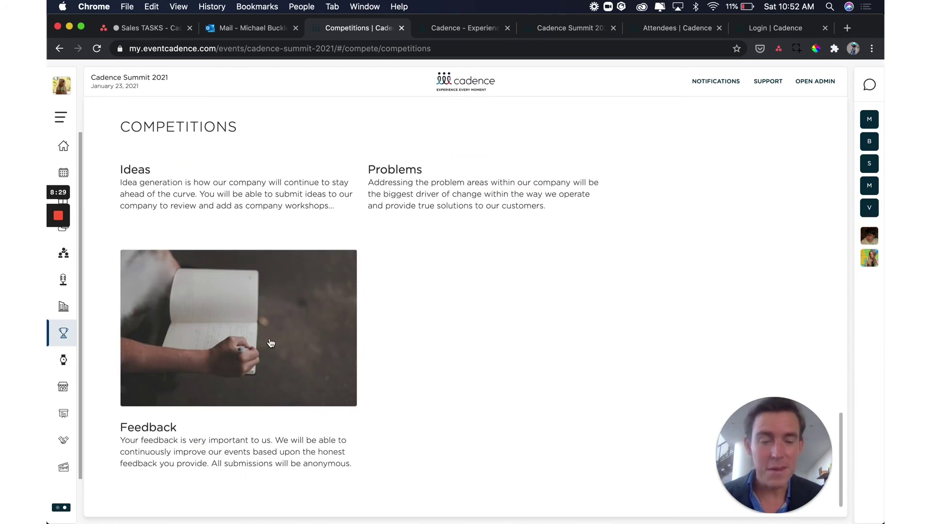
scroll(243, 291, "up", 2)
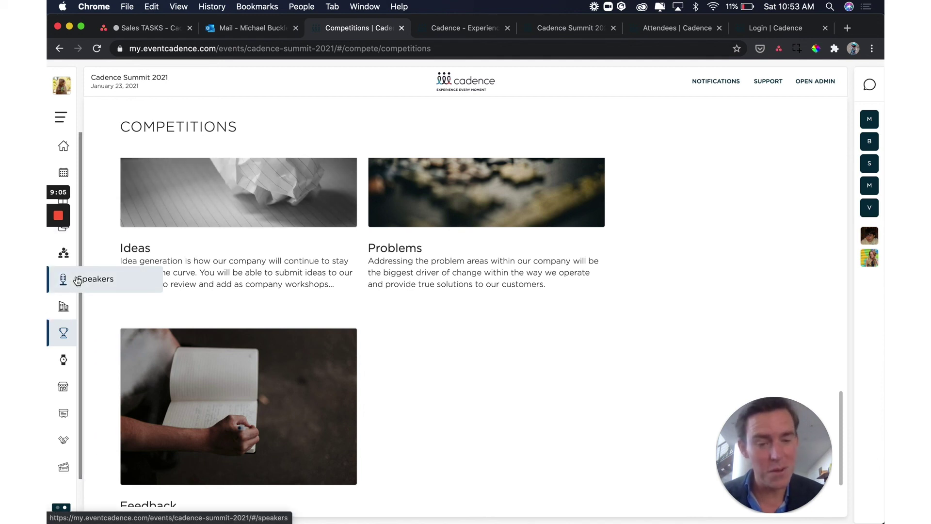
scroll(206, 266, "up", 3)
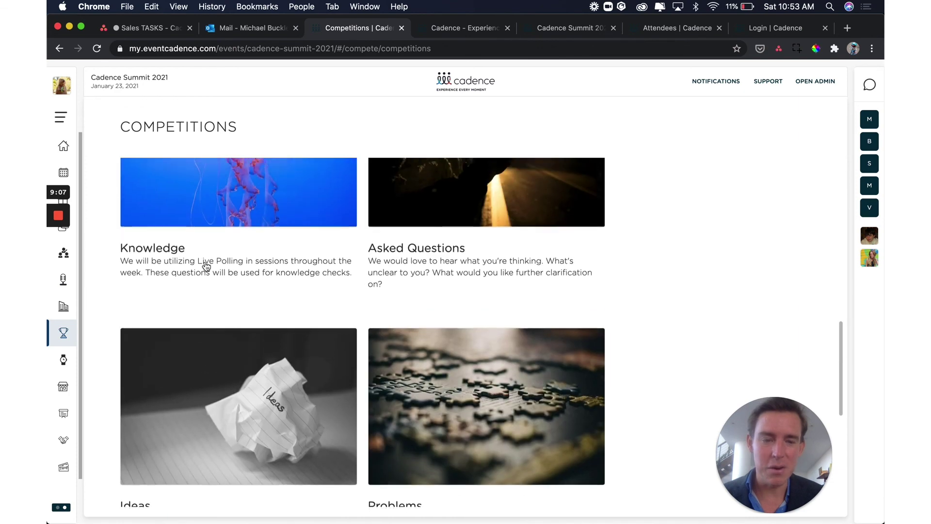
scroll(206, 266, "up", 3)
scroll(206, 267, "up", 3)
scroll(206, 266, "up", 3)
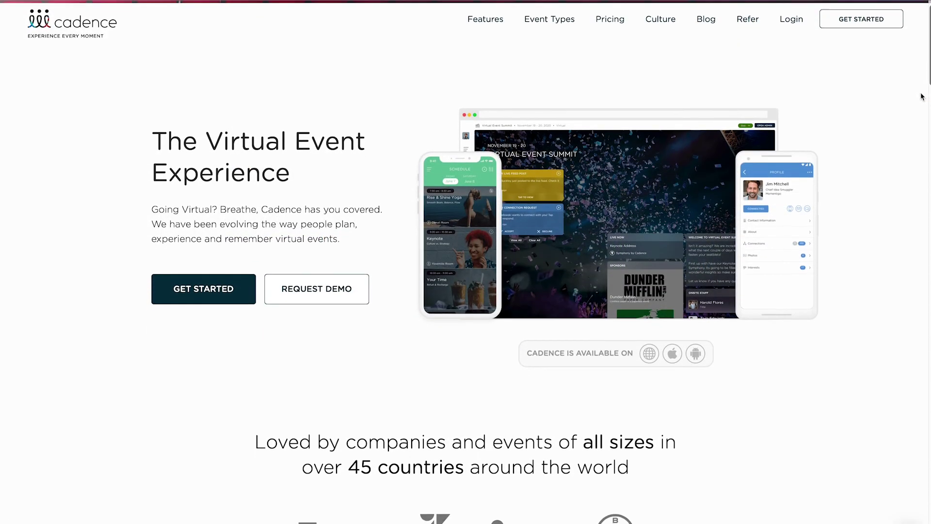
scroll(922, 97, "down", 1)
scroll(922, 96, "down", 1)
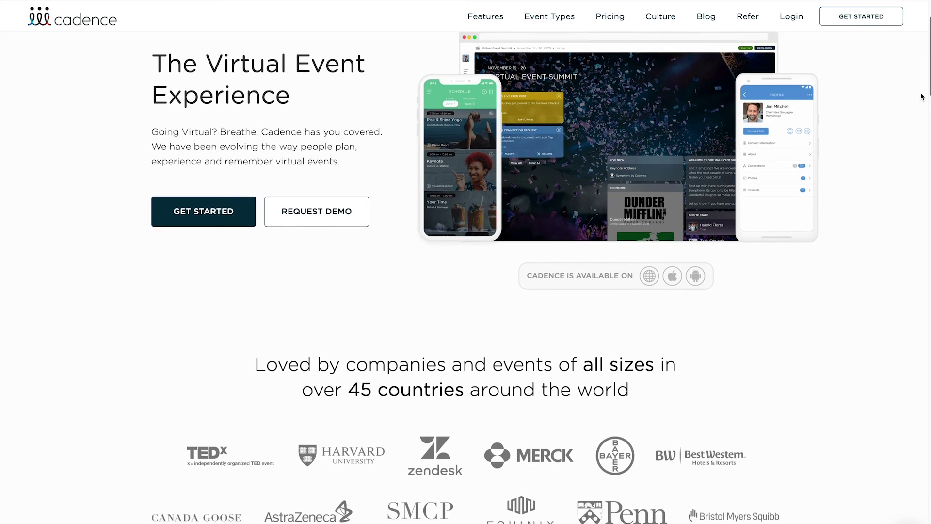
scroll(921, 97, "down", 1)
scroll(922, 97, "down", 1)
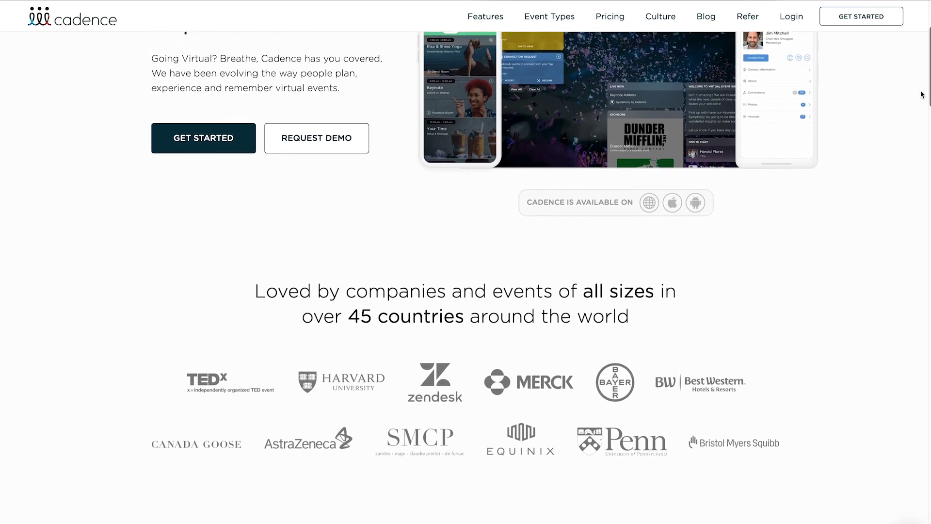